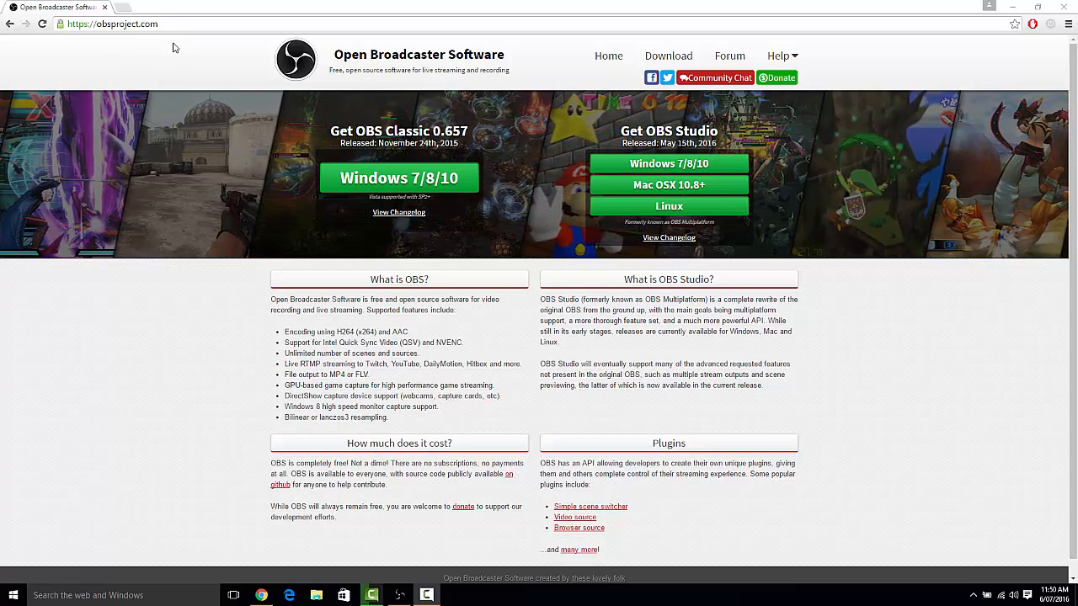
left_click(115, 24)
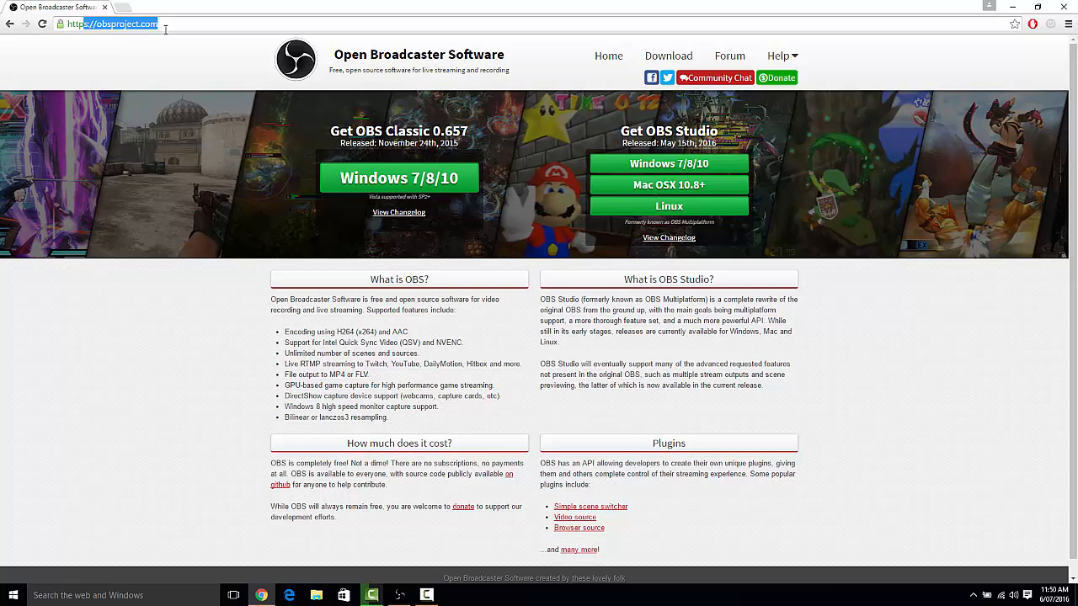
left_click(173, 232)
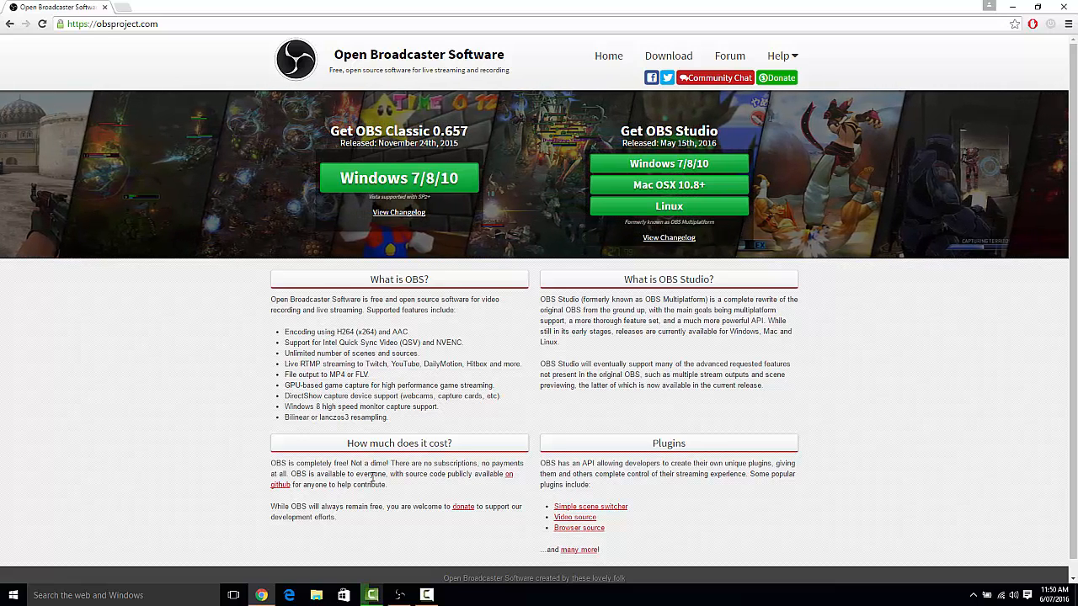
- Switch to Open Broadcaster Software and open its settings
mouse_move(404, 597)
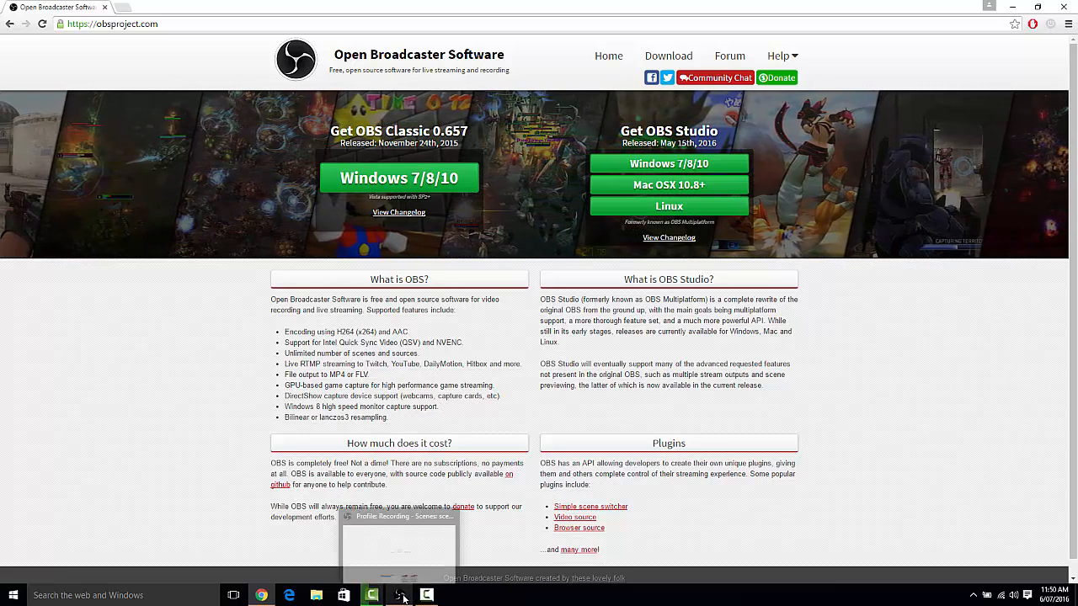
left_click(410, 568)
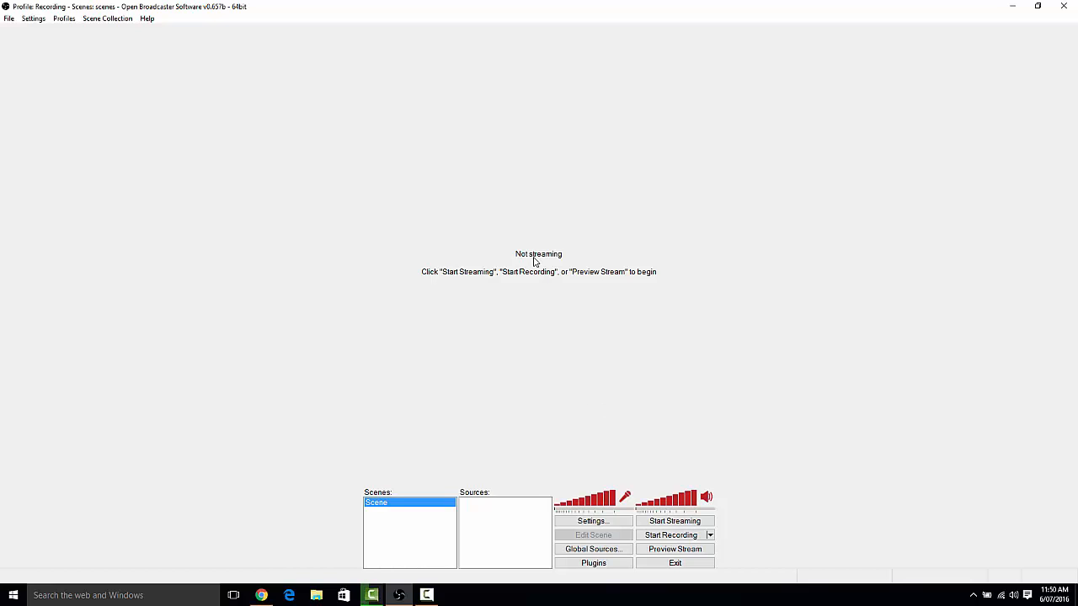
left_click(593, 525)
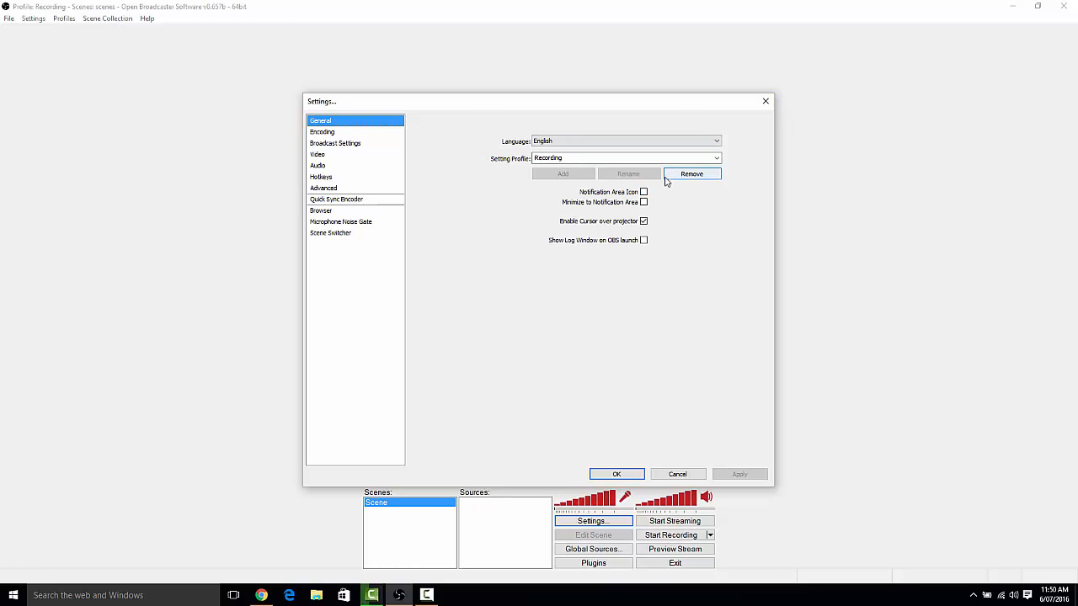
- Review the maximum bitrate in the encoding settings and the stream key field in the broadcast settings
left_click(333, 133)
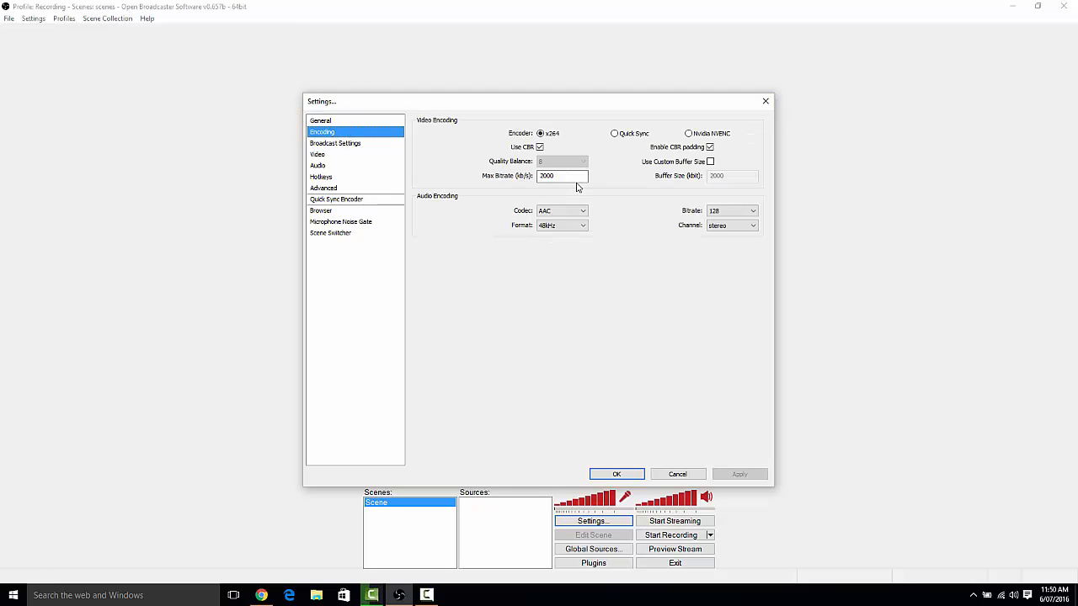
left_click_drag(581, 176, 537, 175)
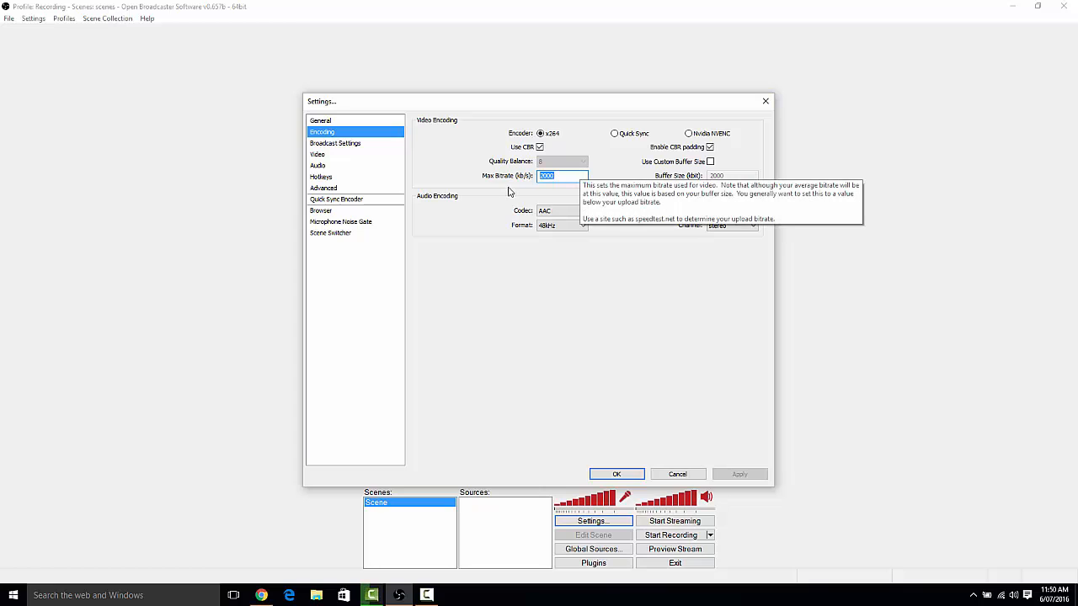
key("End")
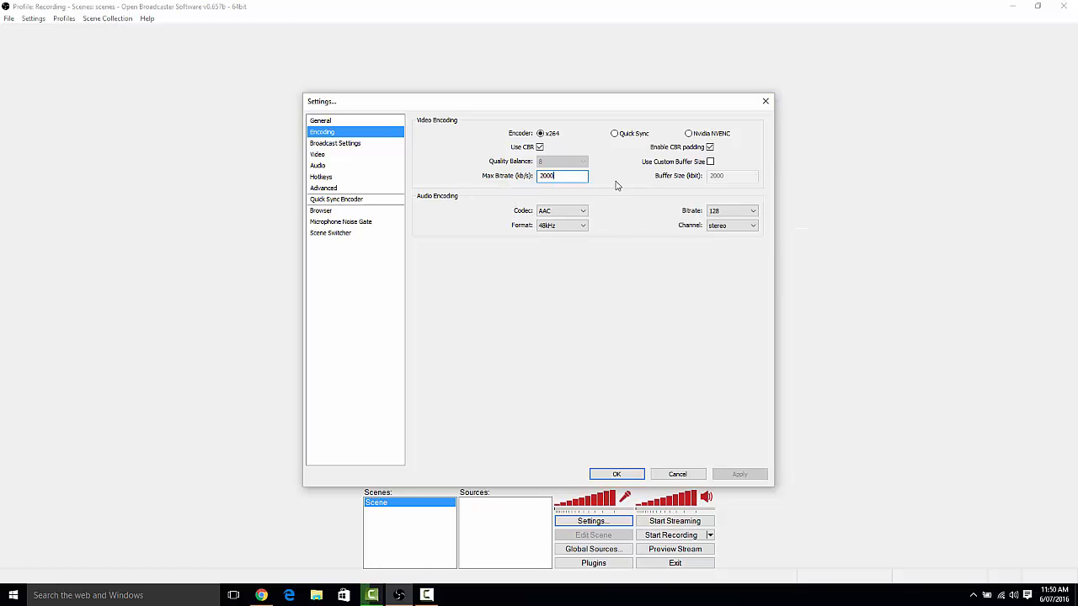
left_click(354, 145)
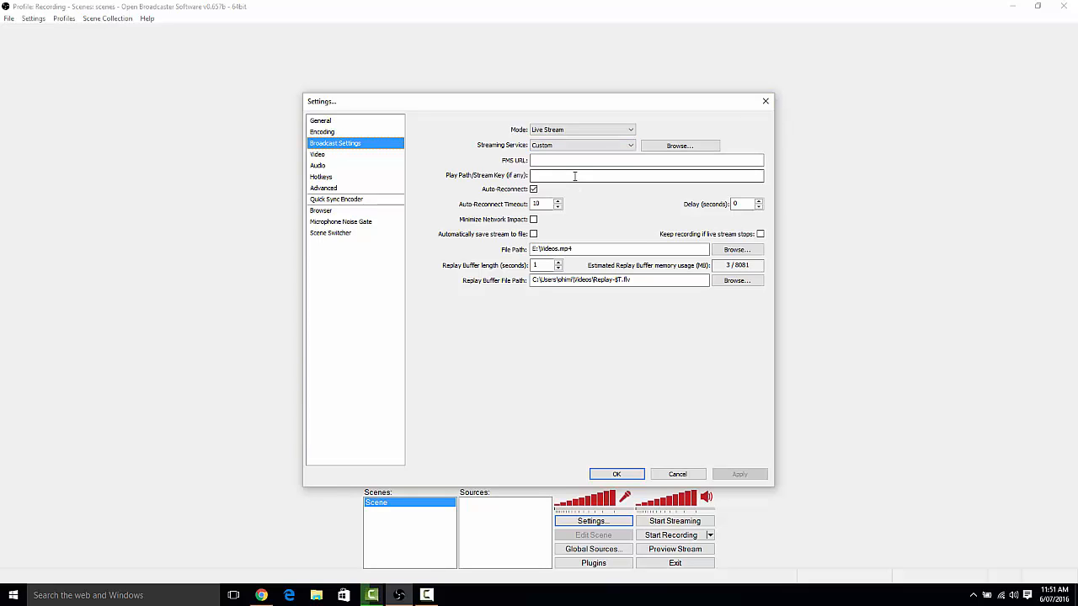
left_click(574, 174)
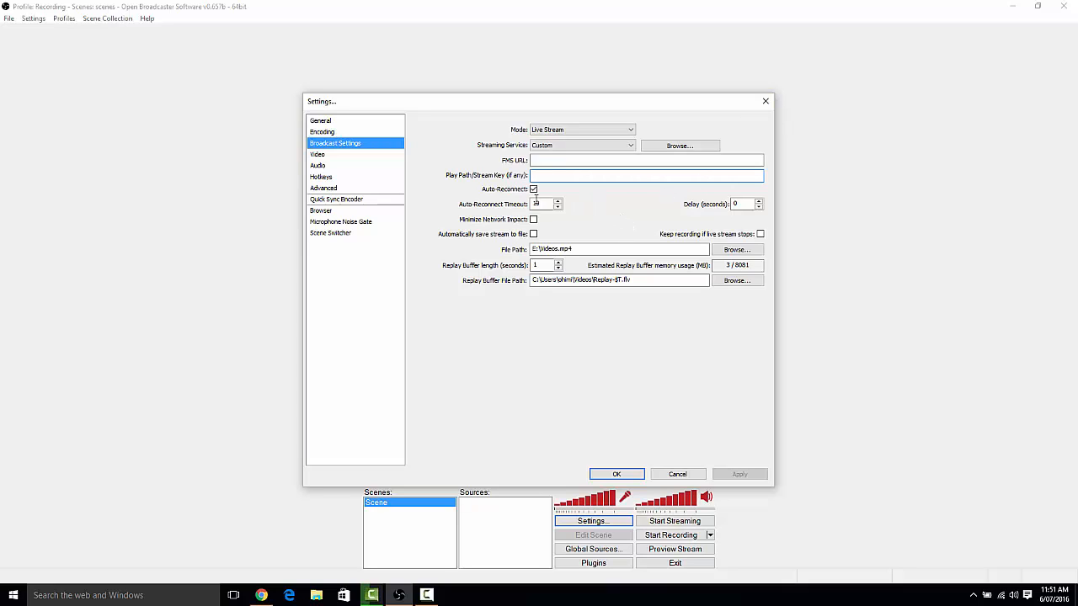
- Choose NVIDIA GeForce GTX 950M as the video adapter, set the frame rate to 60 FPS, and save the video settings
left_click(318, 155)
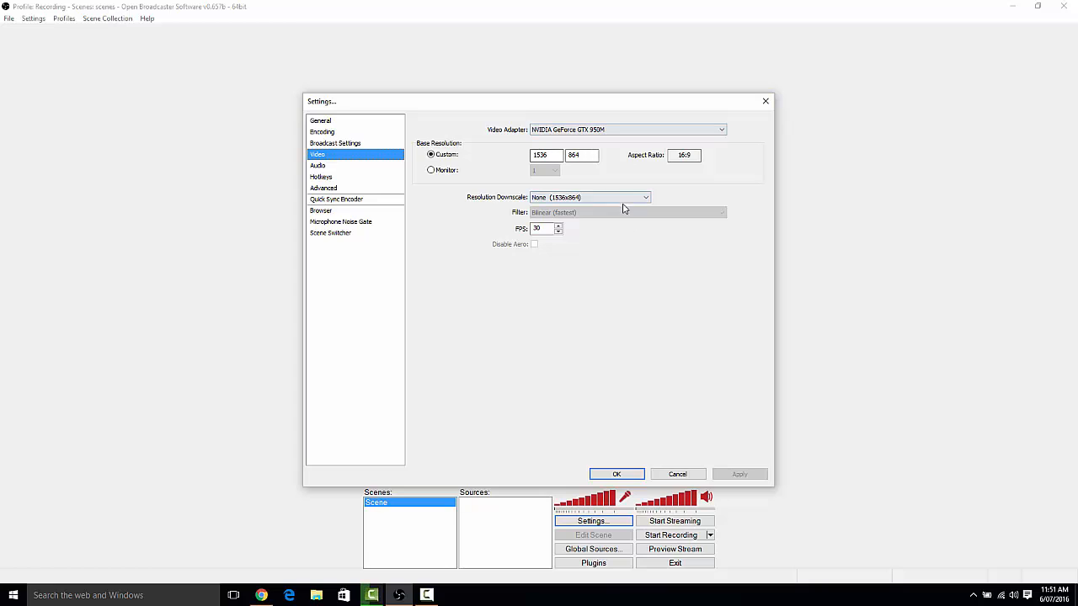
left_click(587, 131)
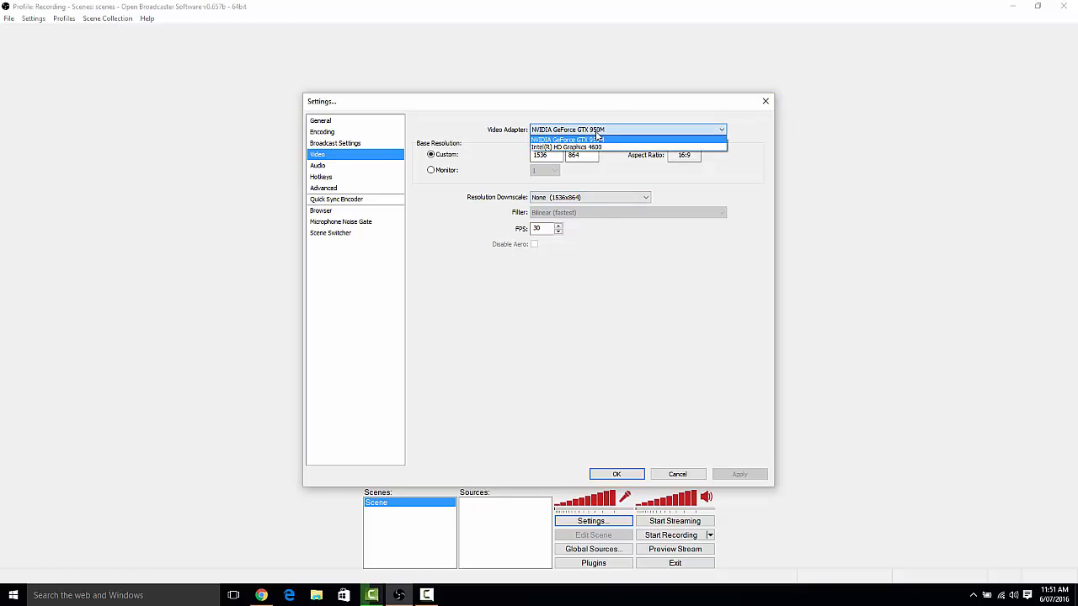
left_click(597, 140)
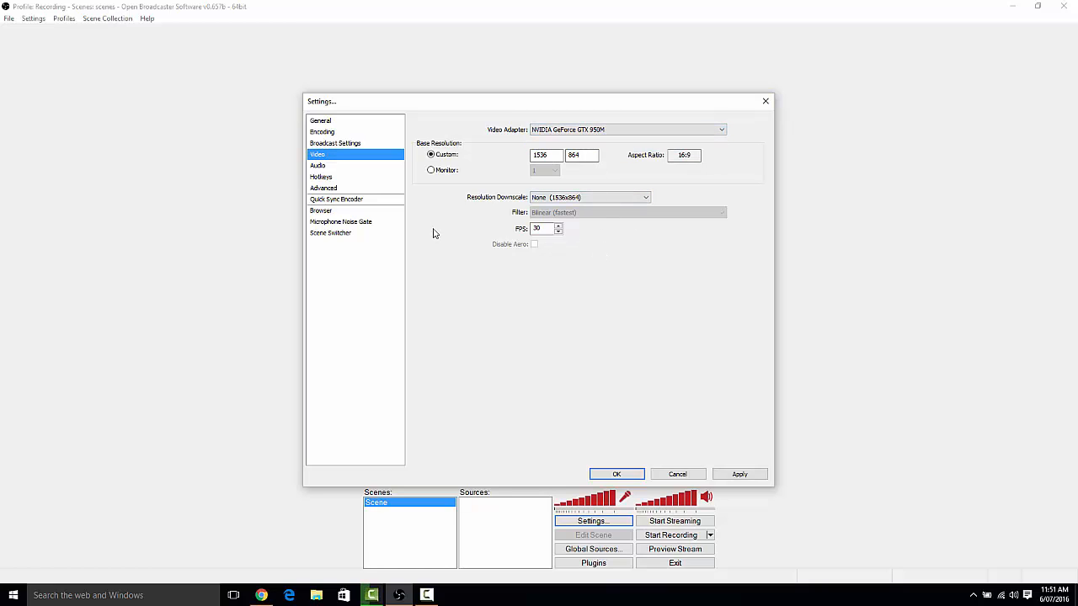
key("Tab")
key("Tab")
key("Tab")
type("60")
left_click(379, 166)
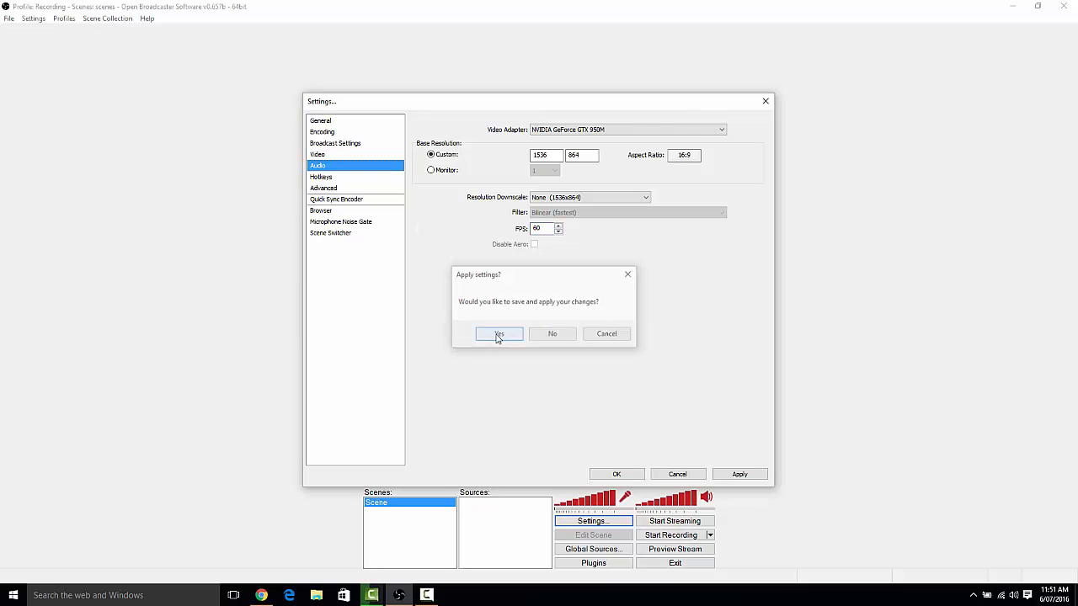
left_click(498, 335)
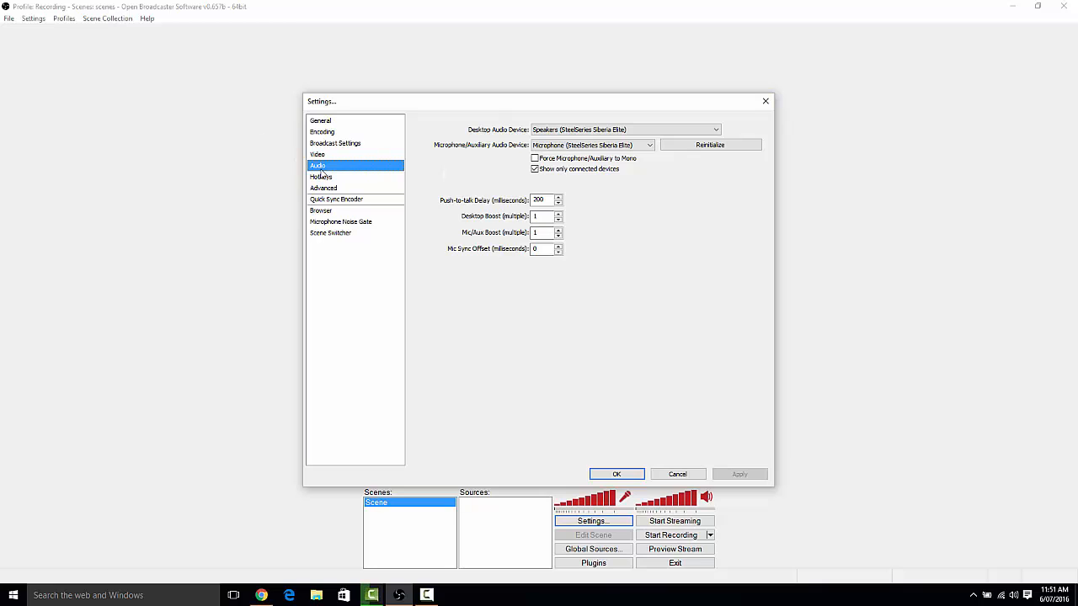
- Select Speakers (SteelSeries Siberia Elite) as the desktop audio device and turn off showing only connected devices
left_click(578, 130)
left_click(578, 137)
left_click(577, 130)
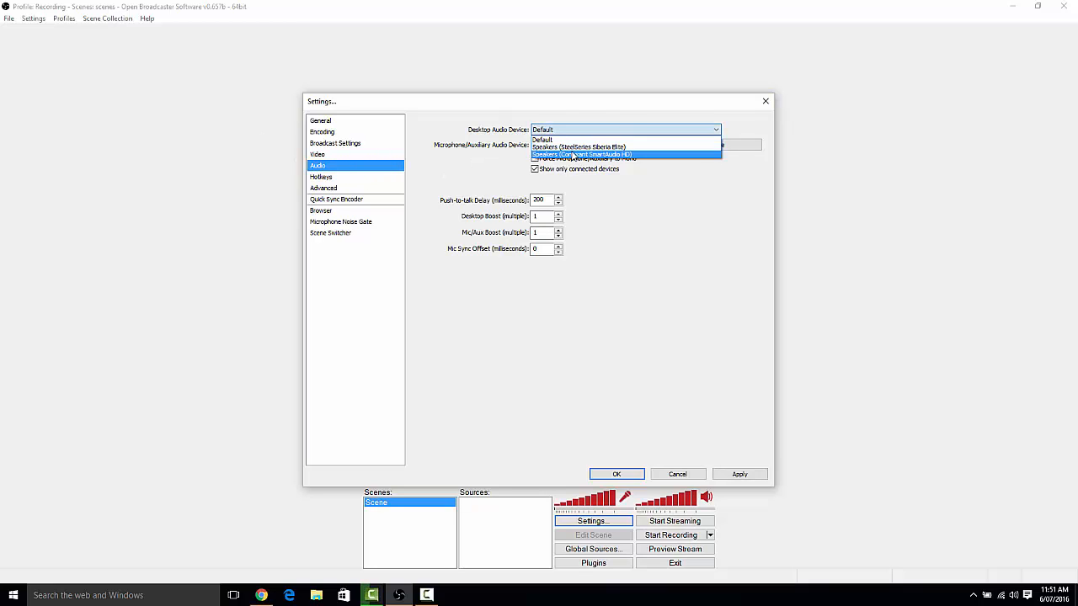
left_click(579, 143)
left_click(628, 167)
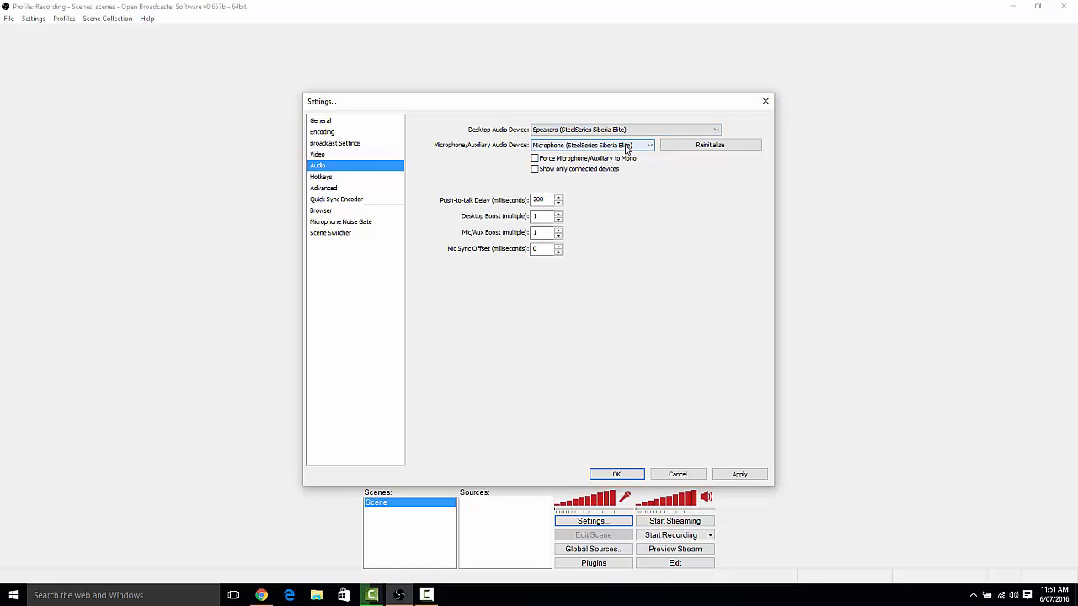
- Select Microphone (SteelSeries Siberia Elite) as the microphone/auxiliary audio device and apply the audio settings
left_click(625, 148)
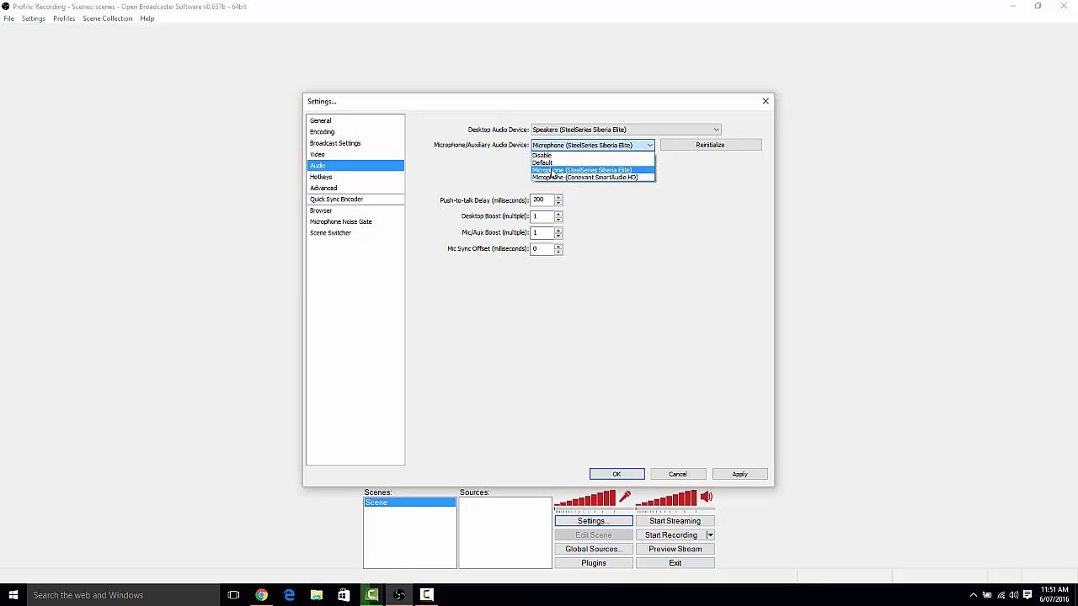
left_click(551, 171)
left_click(579, 144)
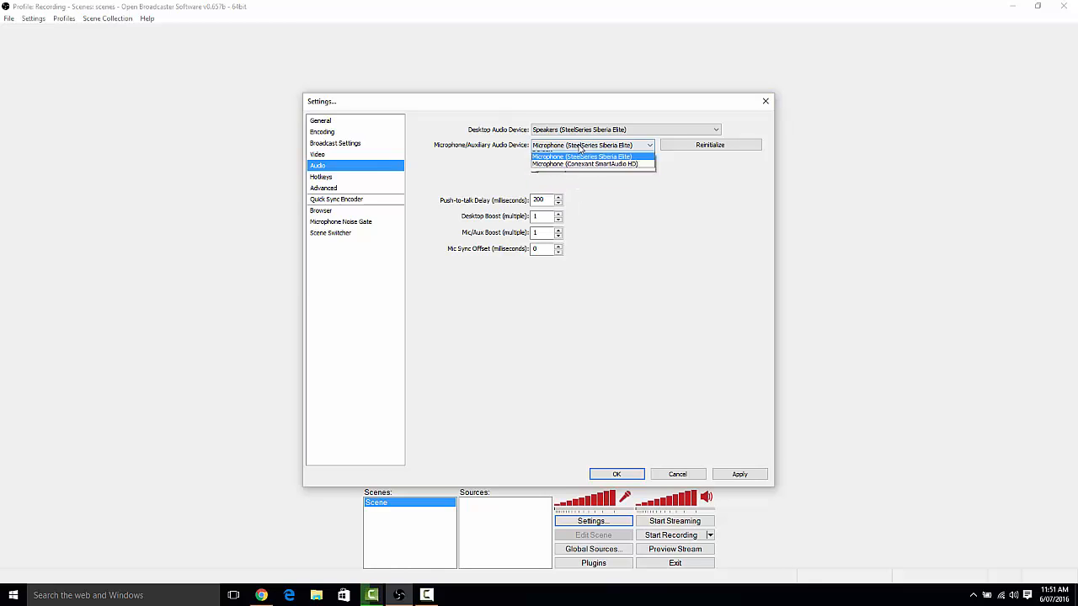
left_click(574, 163)
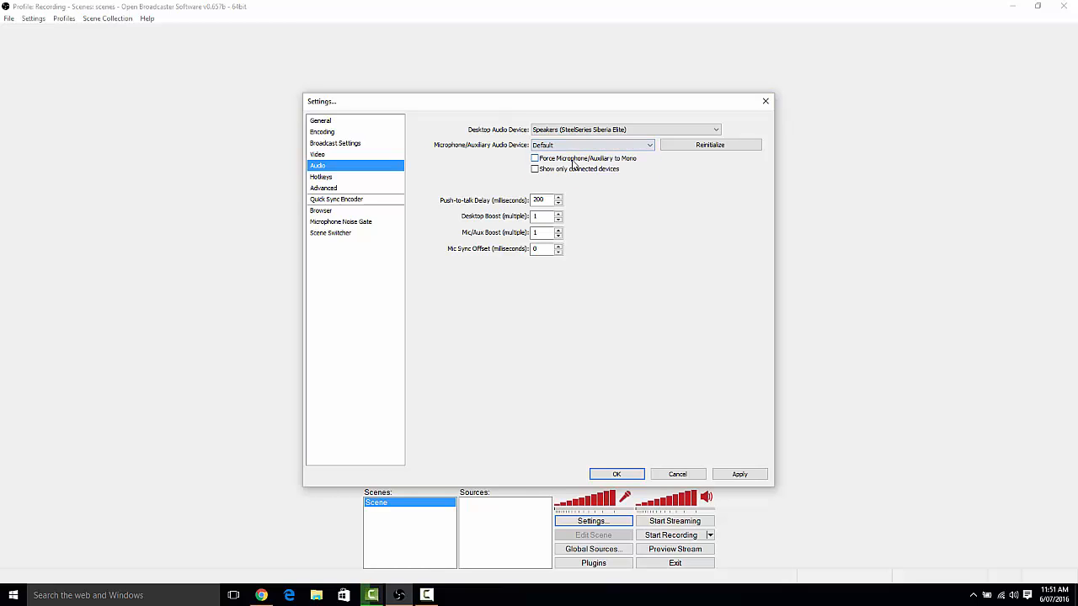
left_click(577, 145)
left_click(579, 170)
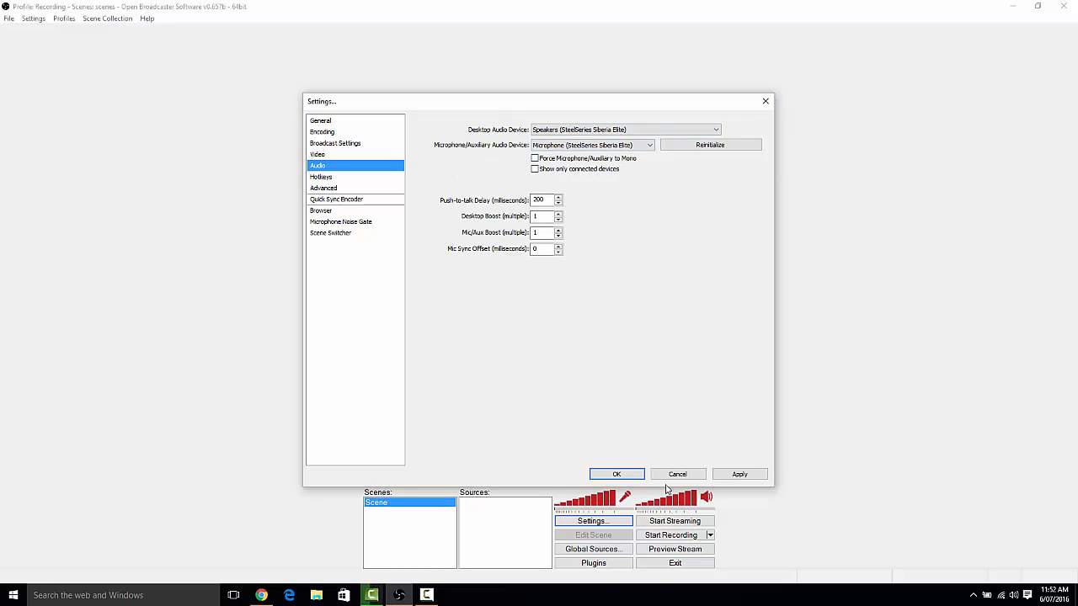
left_click(739, 474)
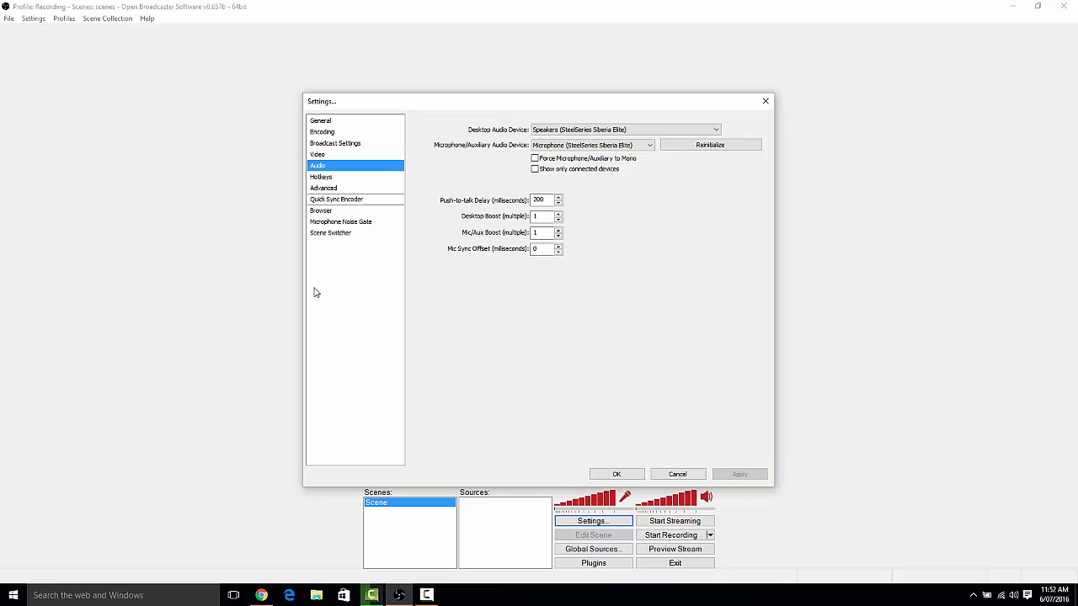
- Review the hotkey, advanced and Quick Sync Encoder settings, and close the settings window
left_click(346, 180)
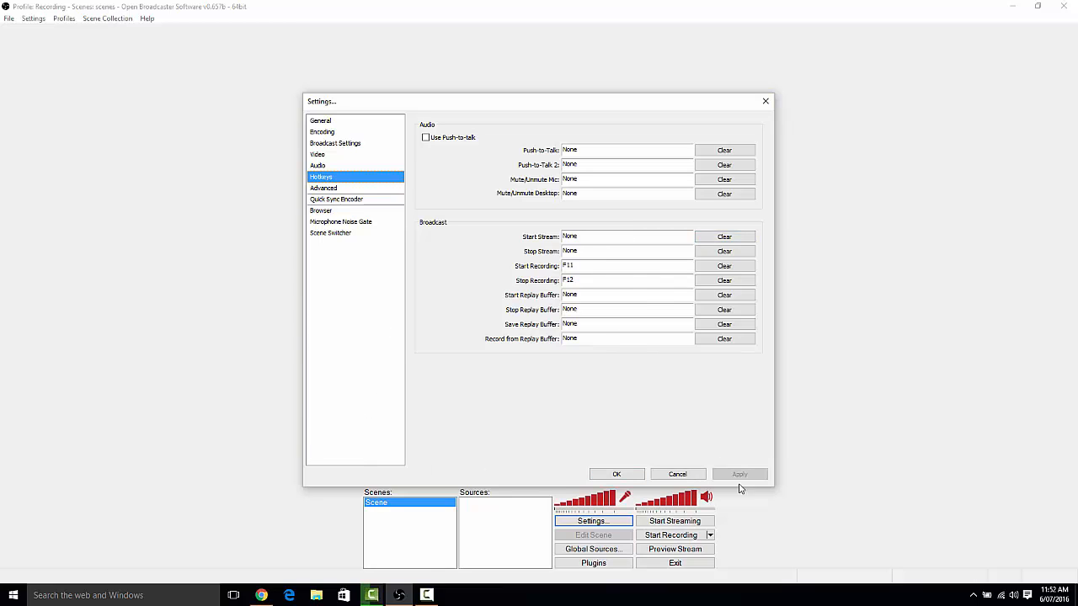
left_click(332, 189)
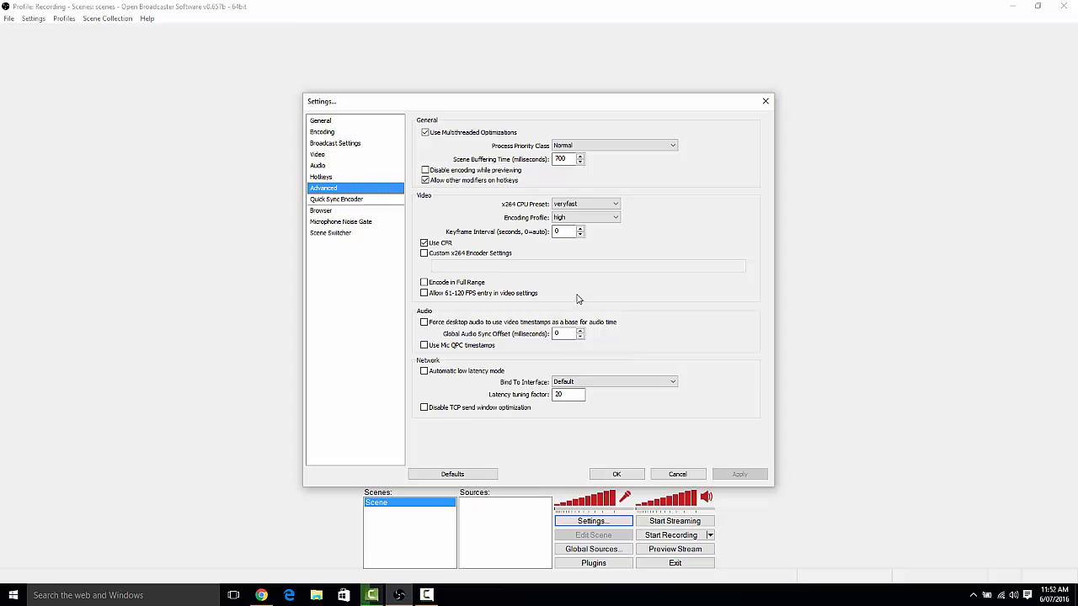
left_click(358, 200)
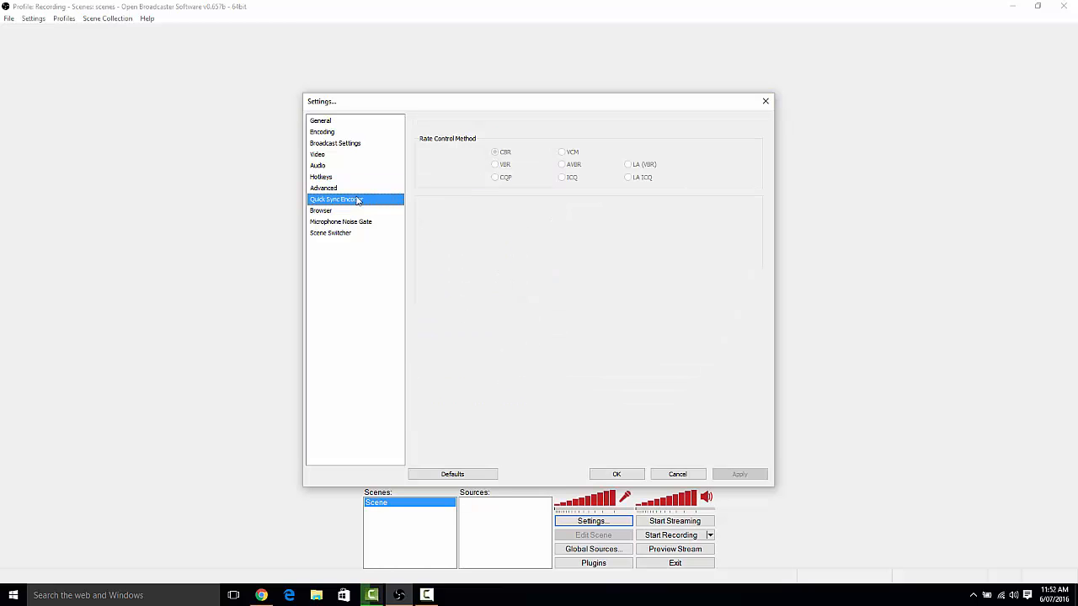
left_click(357, 189)
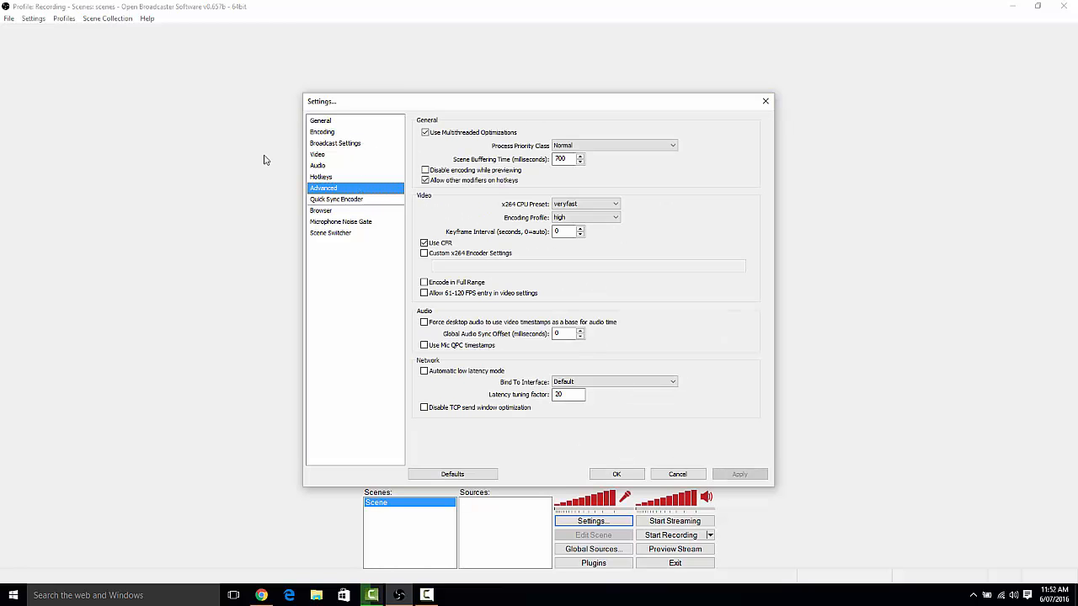
left_click(610, 477)
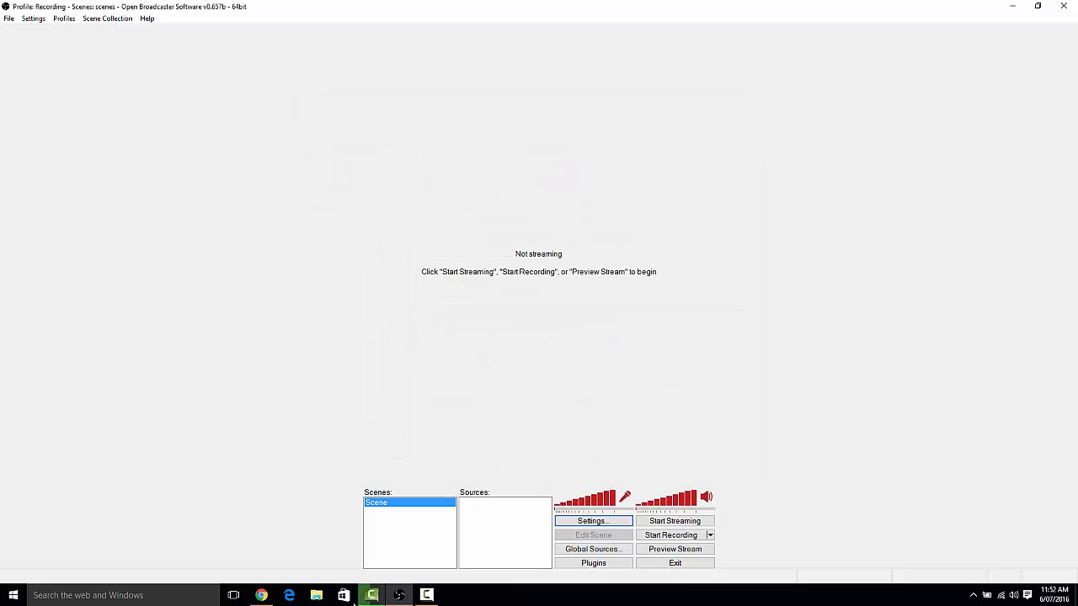
- Switch to Chrome and open the Estimator page of the OBS website
left_click(261, 596)
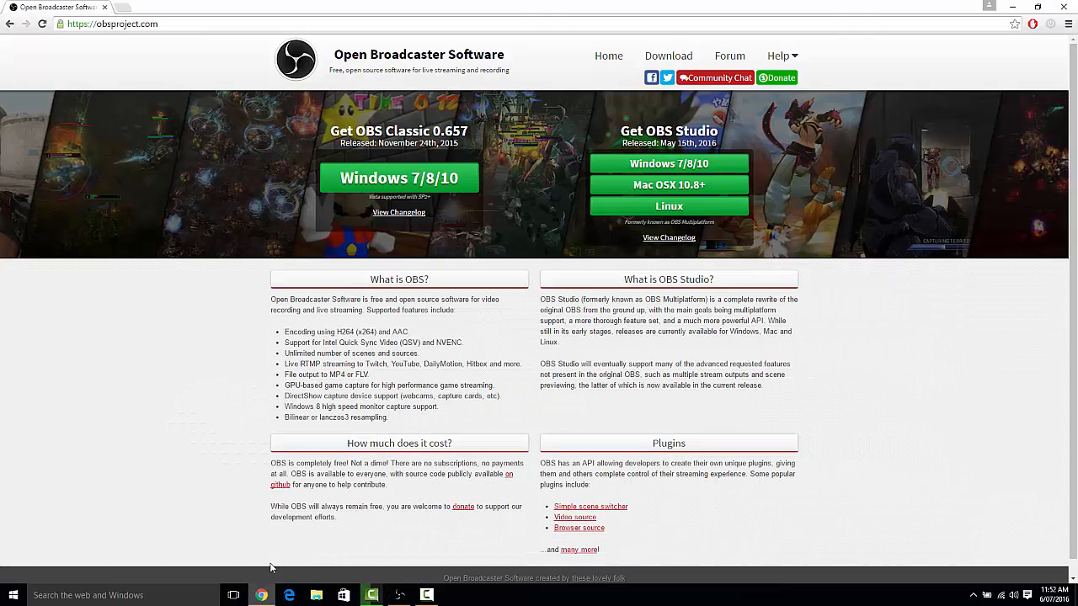
left_click(779, 55)
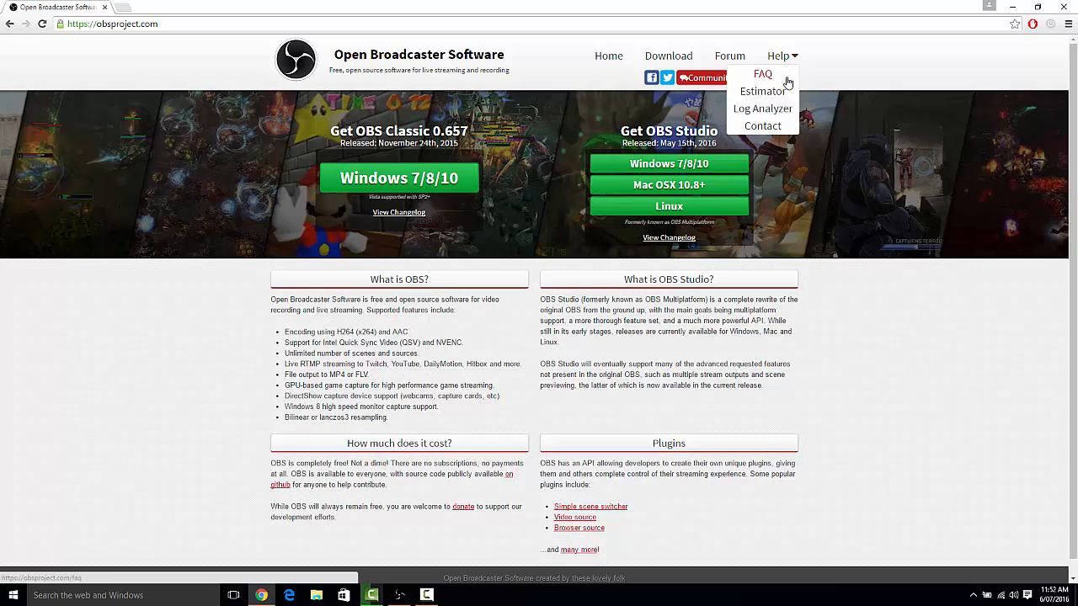
left_click(762, 91)
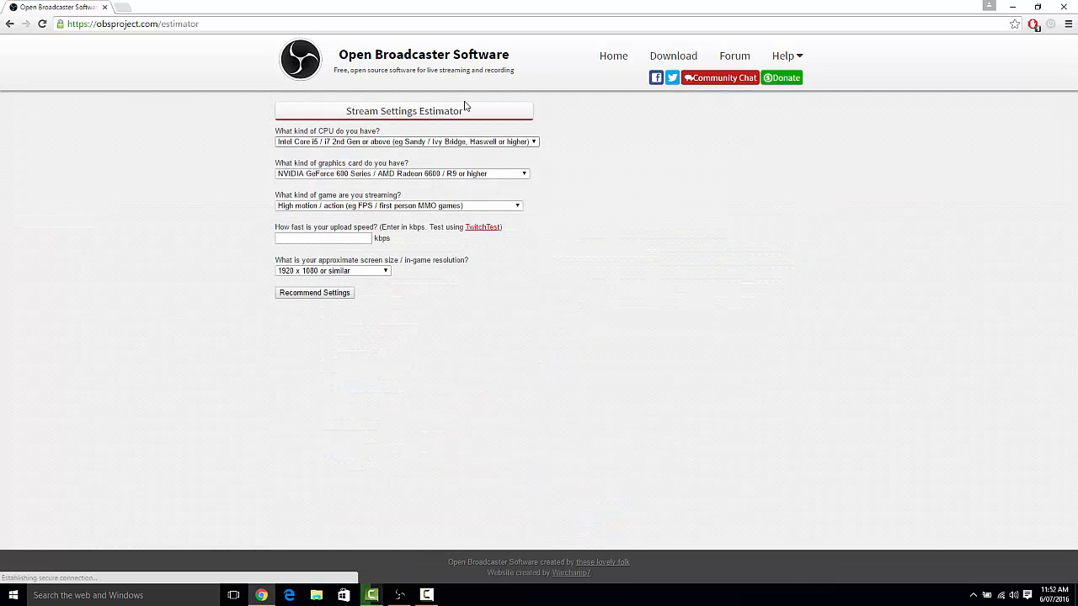
- Examine the CPU options and the upload speed field in the Stream Settings Estimator
left_click(411, 143)
left_click(420, 149)
left_click(568, 180)
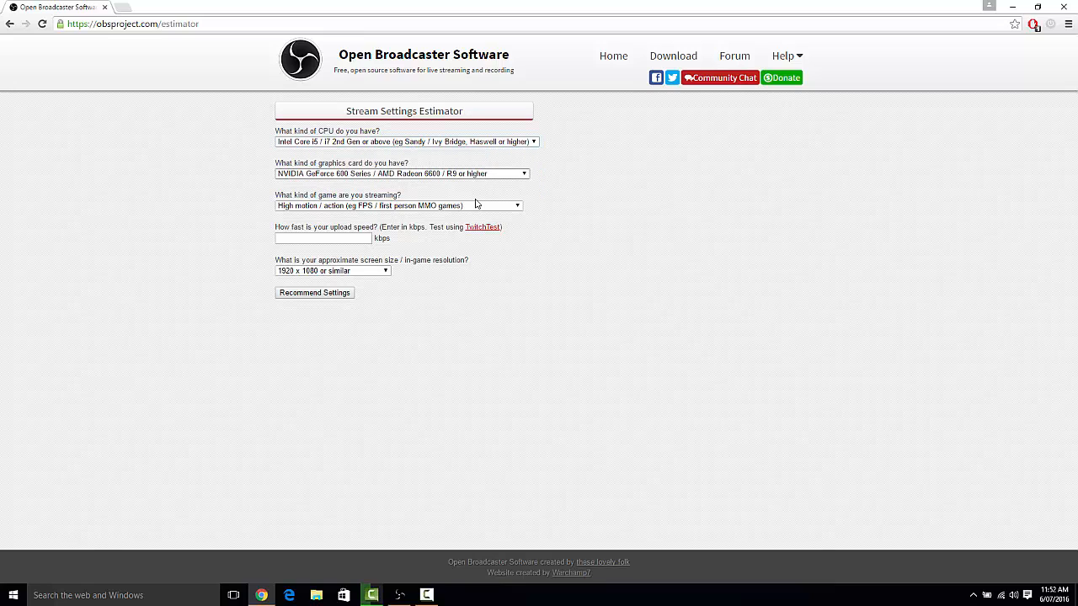
left_click_drag(310, 229, 340, 234)
left_click(340, 234)
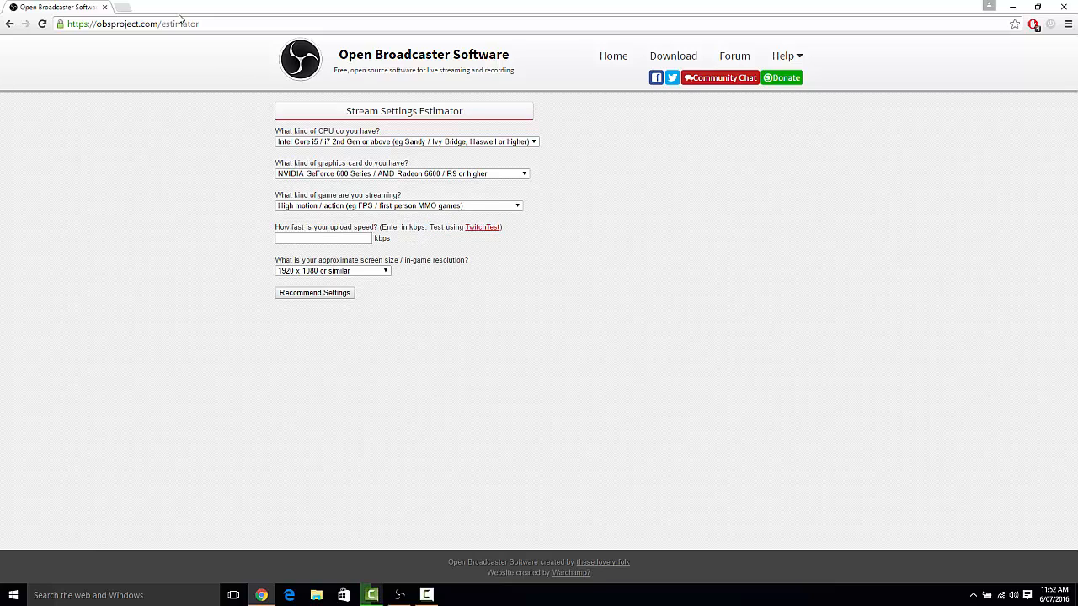
- Open speedtest.net in a new browser tab
left_click(131, 8)
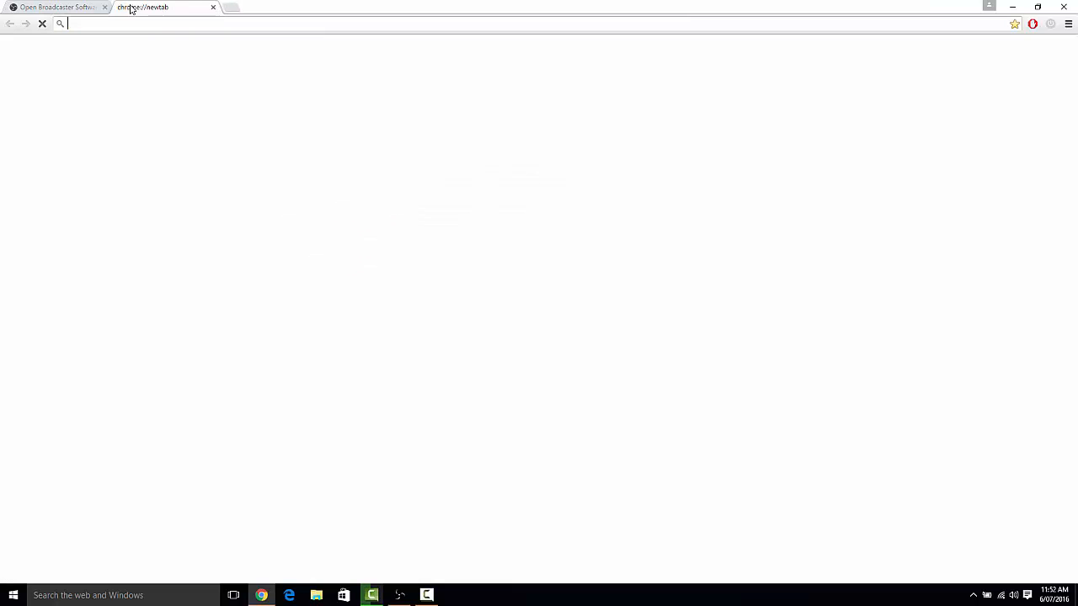
type("speedtest.net")
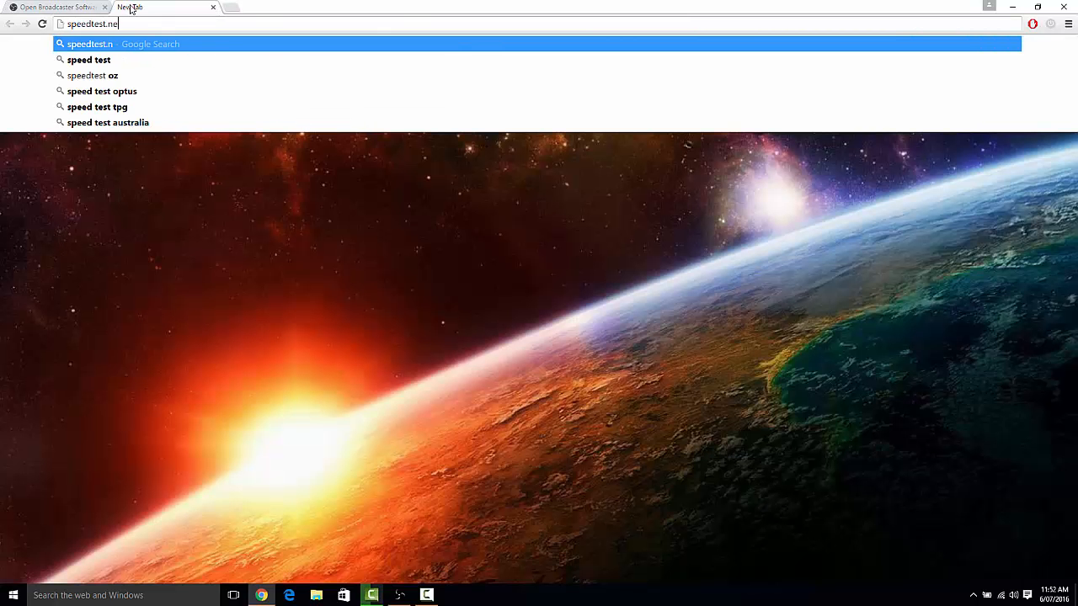
key("Return")
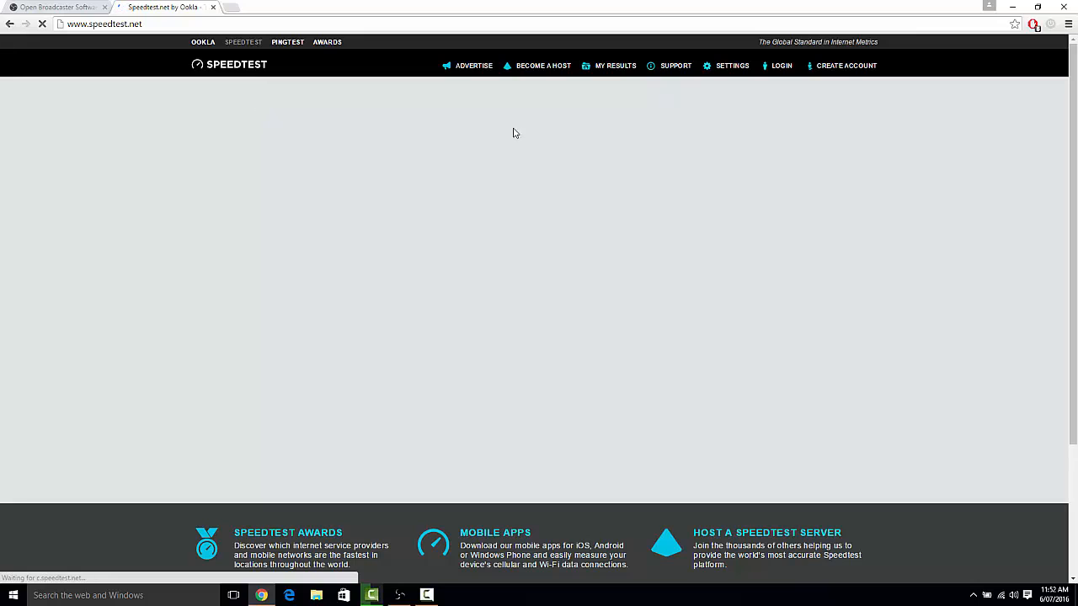
- Return to the Stream Settings Estimator, check its upload speed field, and close the page to go back to OBS
key("ctrl+Tab")
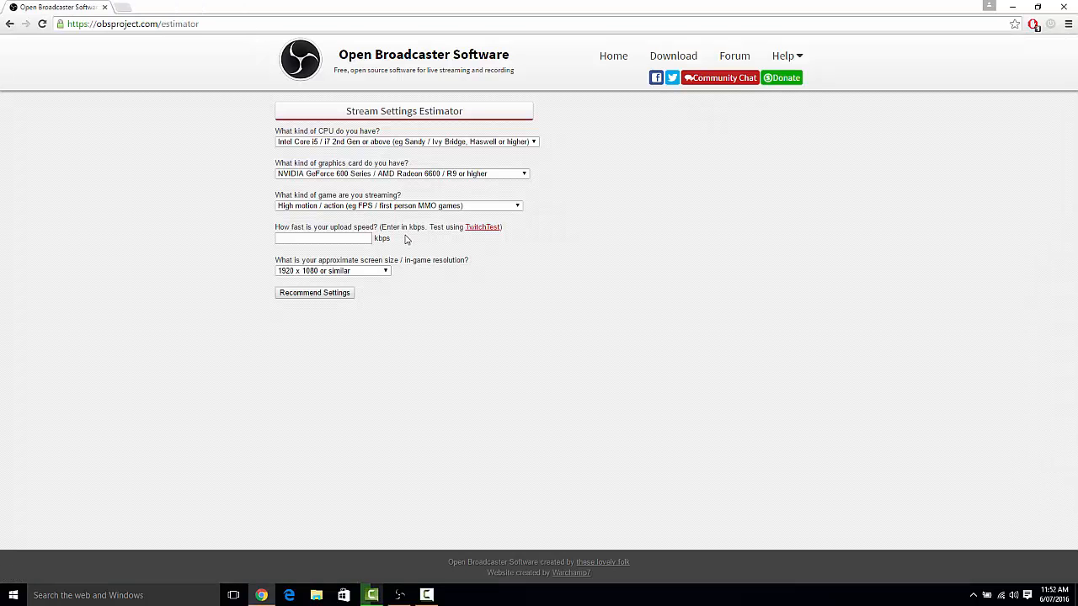
left_click(286, 240)
left_click(104, 7)
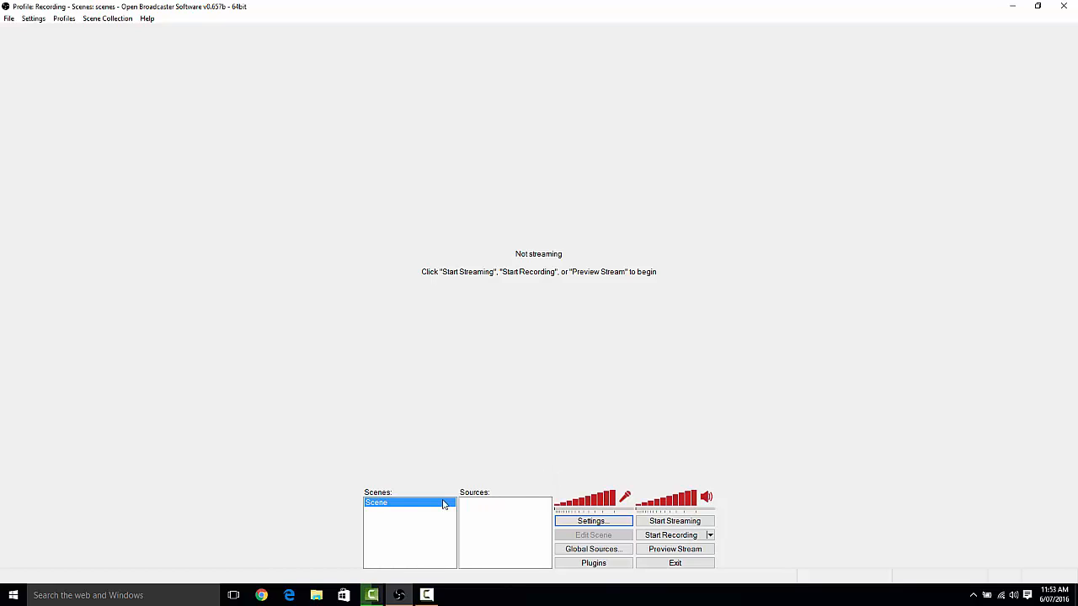
- Add a Game Capture source named Rocket League to the scene
right_click(495, 511)
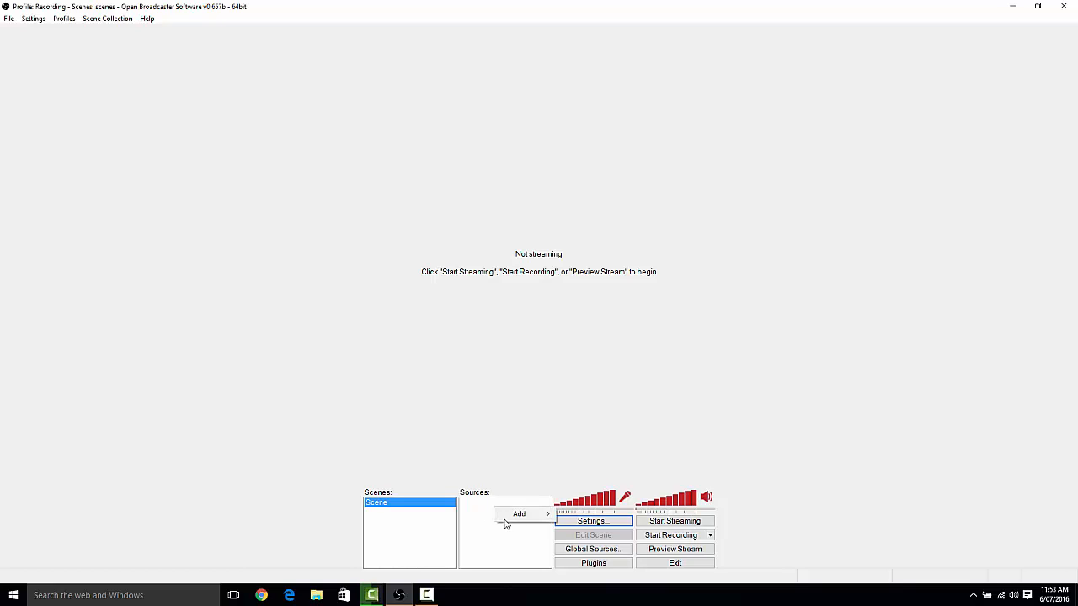
mouse_move(507, 520)
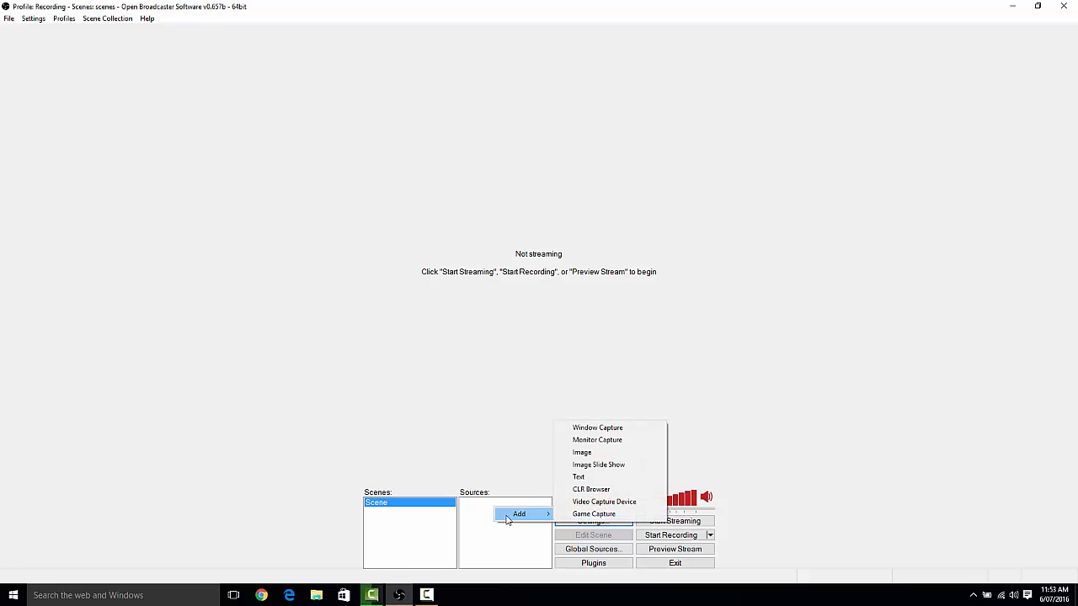
left_click(580, 514)
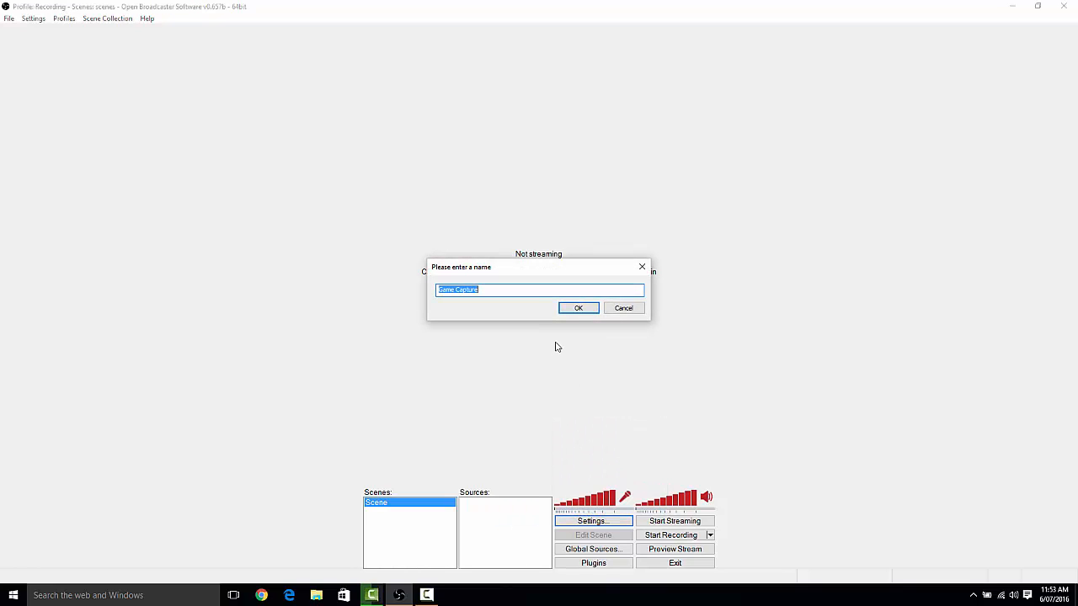
key("BackSpace")
key("Return")
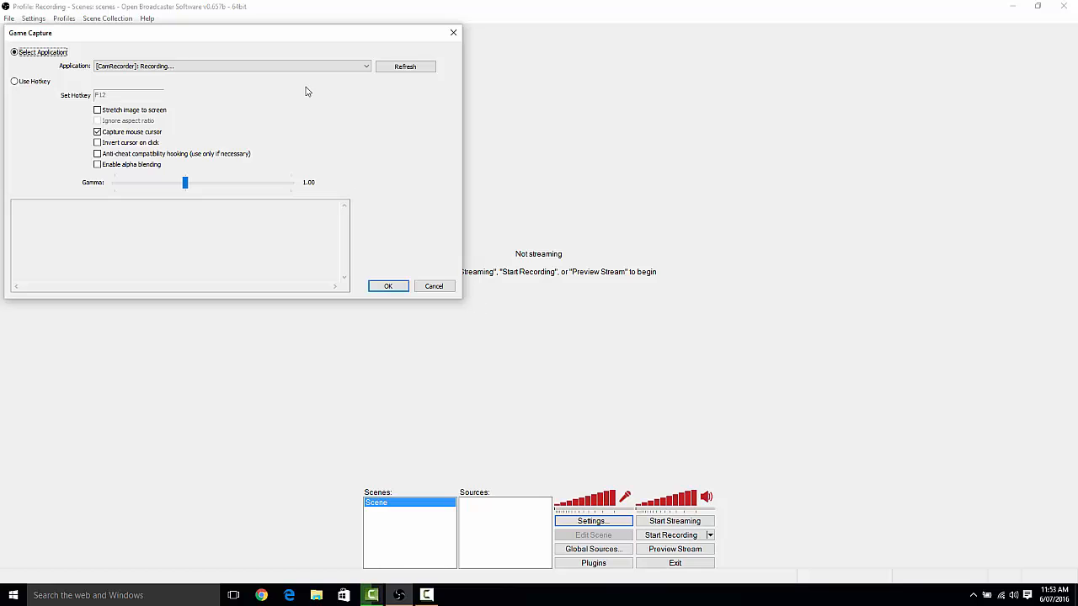
- Move the Game Capture dialog clear of the window's corner and check which applications are available for capture
left_click_drag(224, 34, 568, 79)
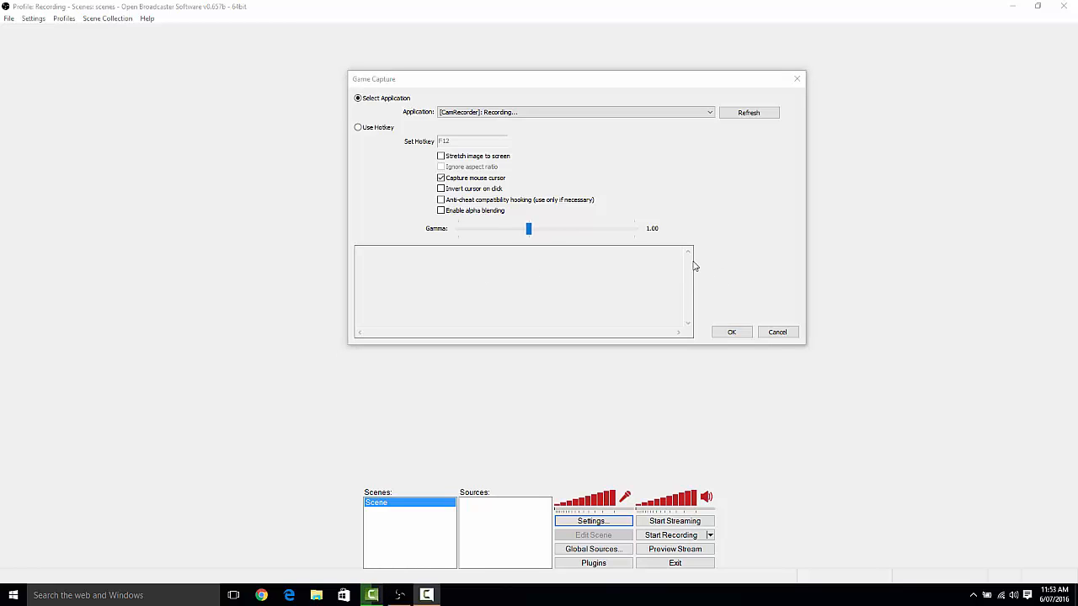
left_click(620, 113)
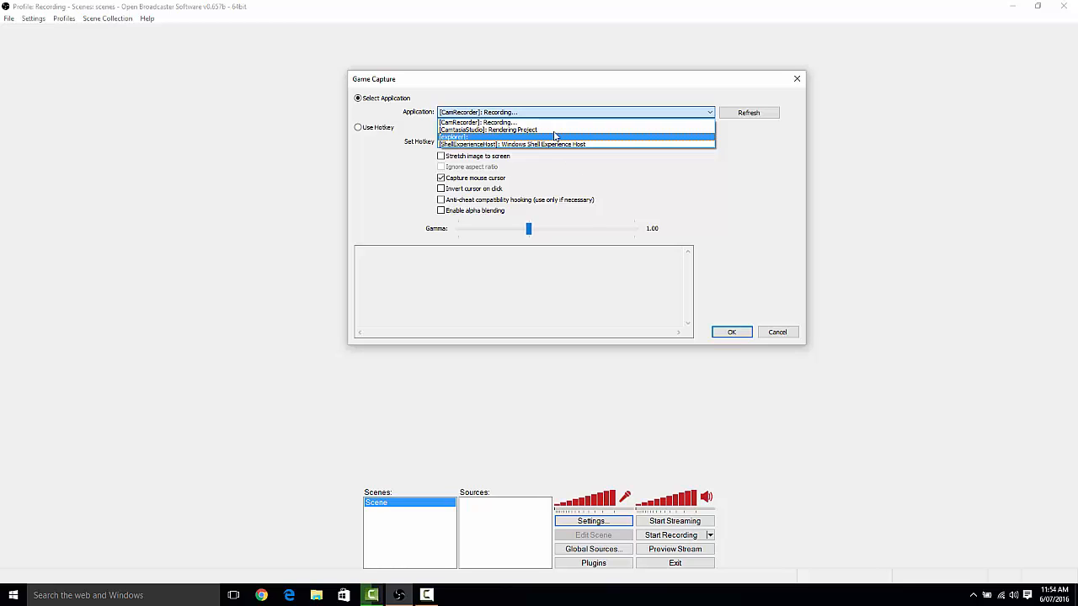
left_click(734, 200)
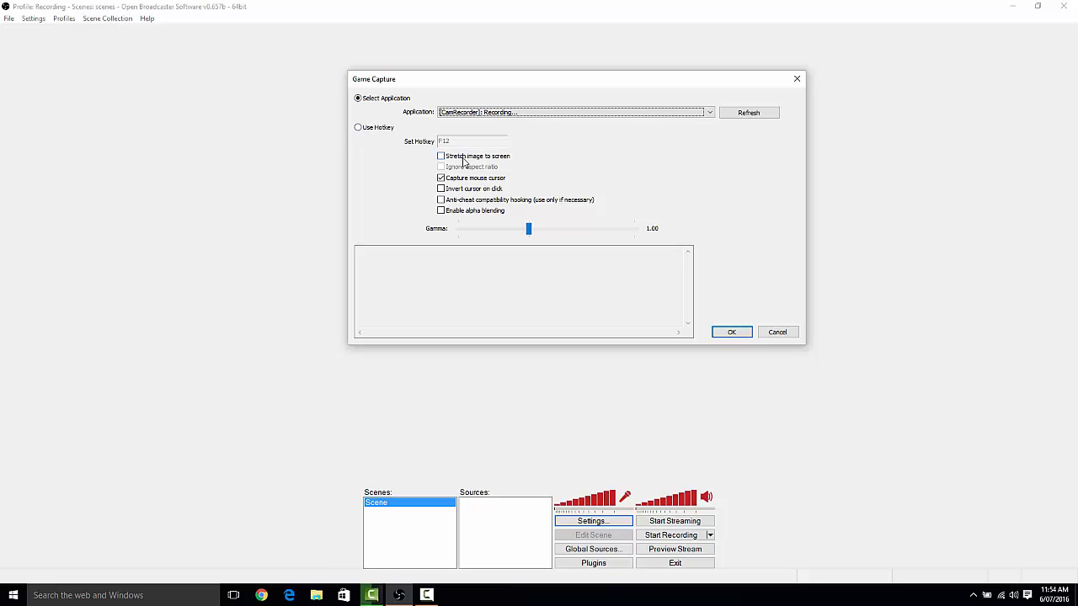
- Enable Stretch image to screen for the Rocket League game capture and confirm its settings
left_click(444, 159)
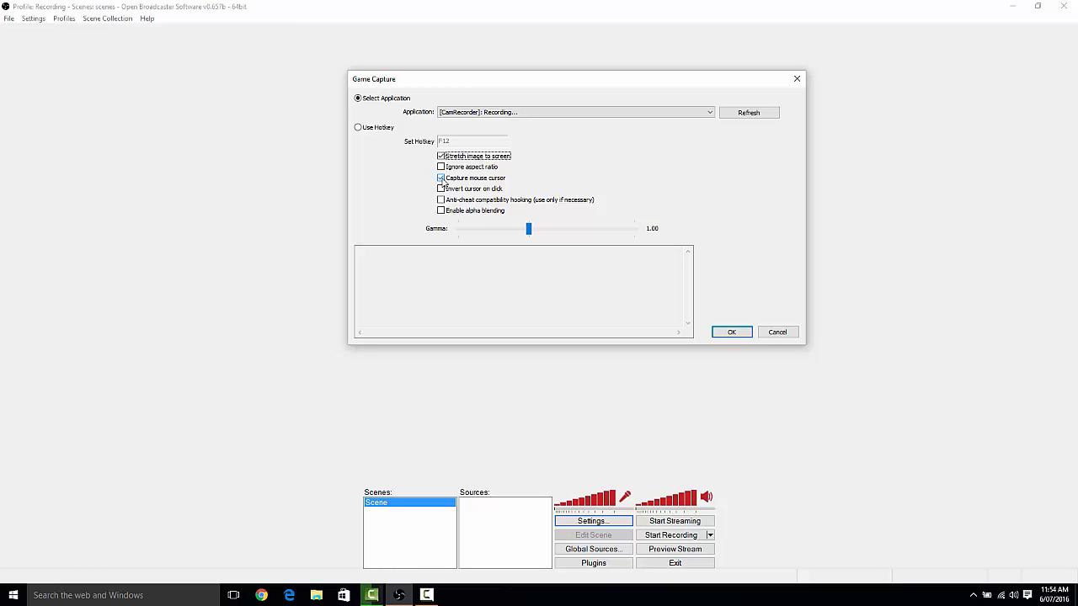
left_click(724, 334)
left_click(497, 548)
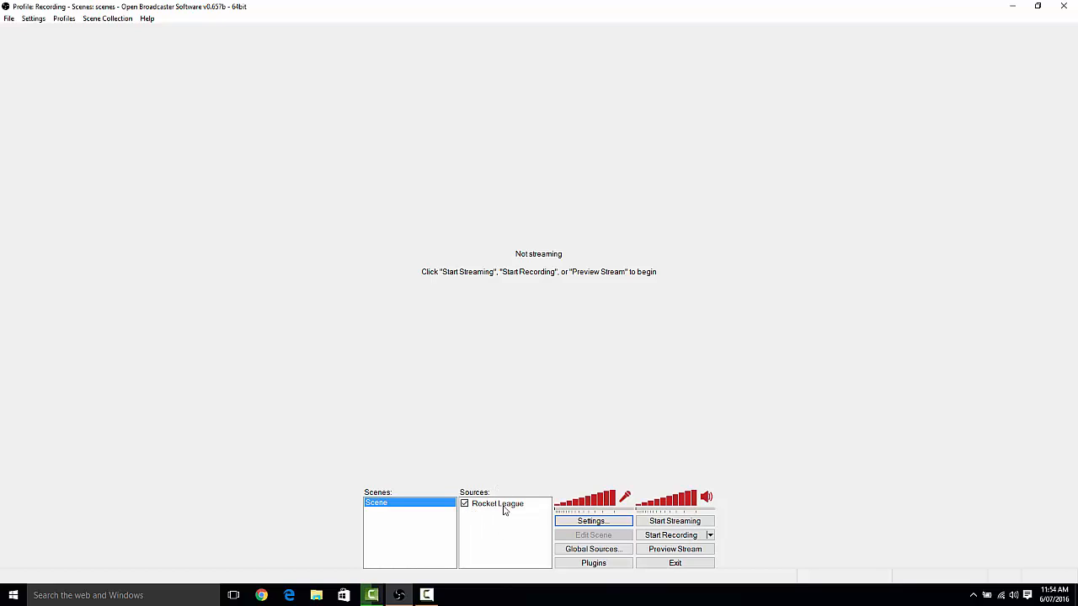
- Select the Rocket League source, preview the stream for a few seconds, and stop the preview
left_click(508, 505)
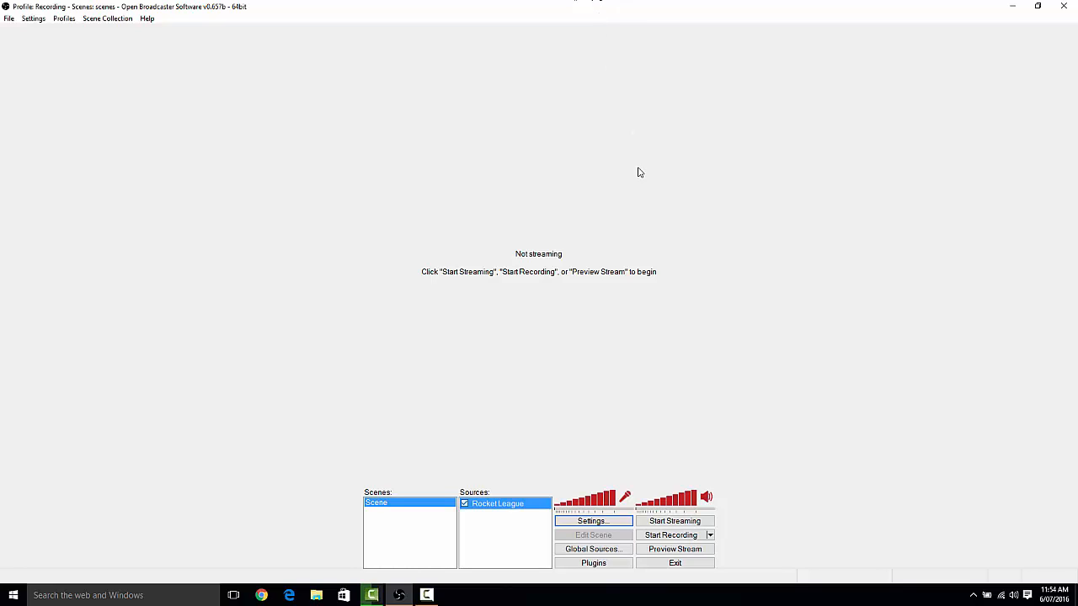
left_click(689, 552)
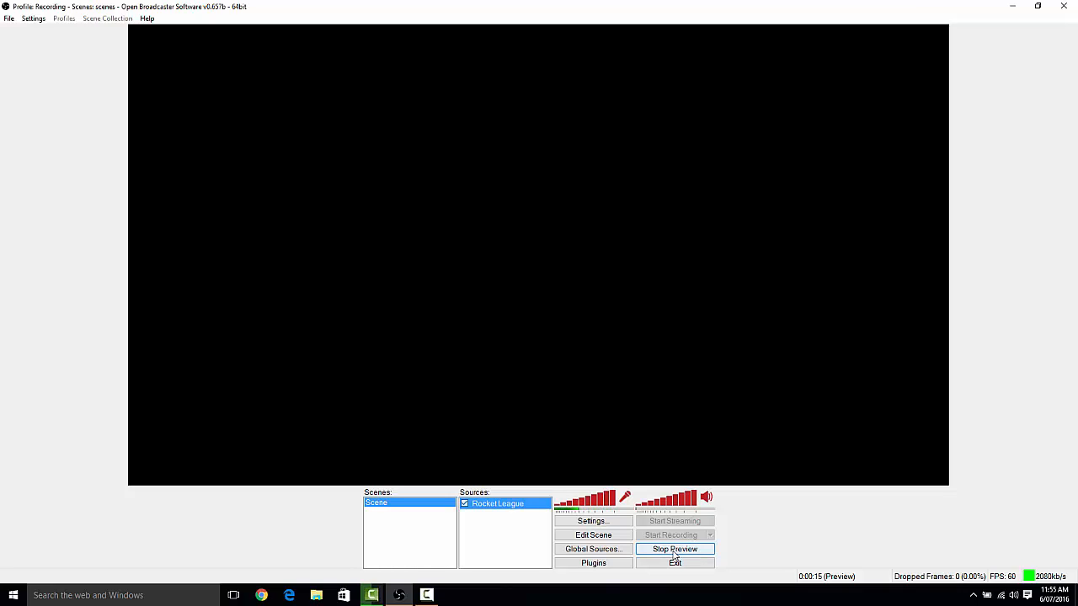
left_click(674, 549)
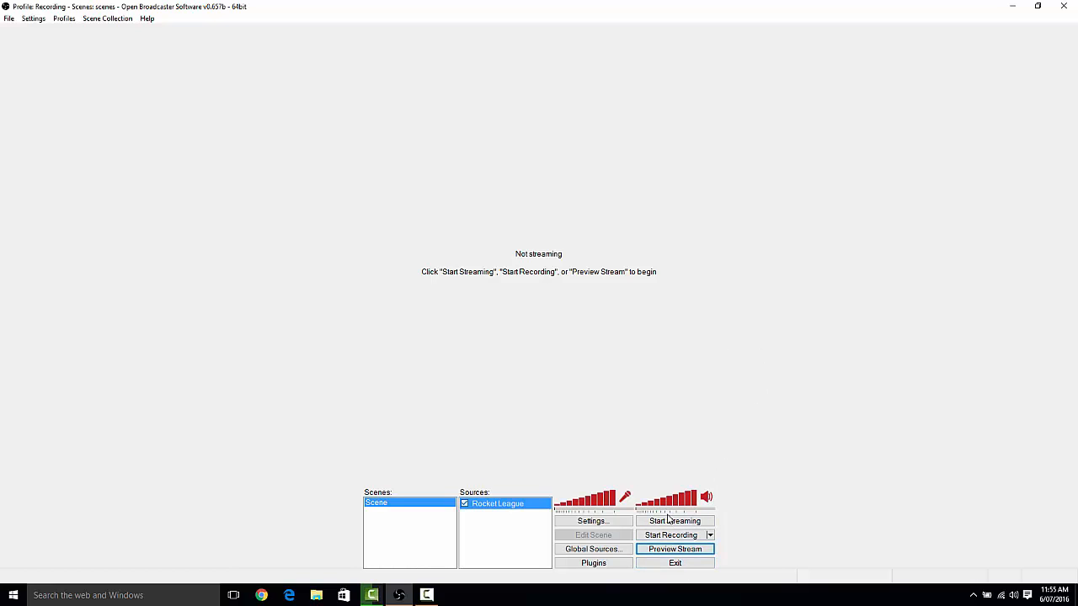
- Review the advanced, audio, video and broadcast settings, including the recording's file path, and close the settings window
left_click(590, 524)
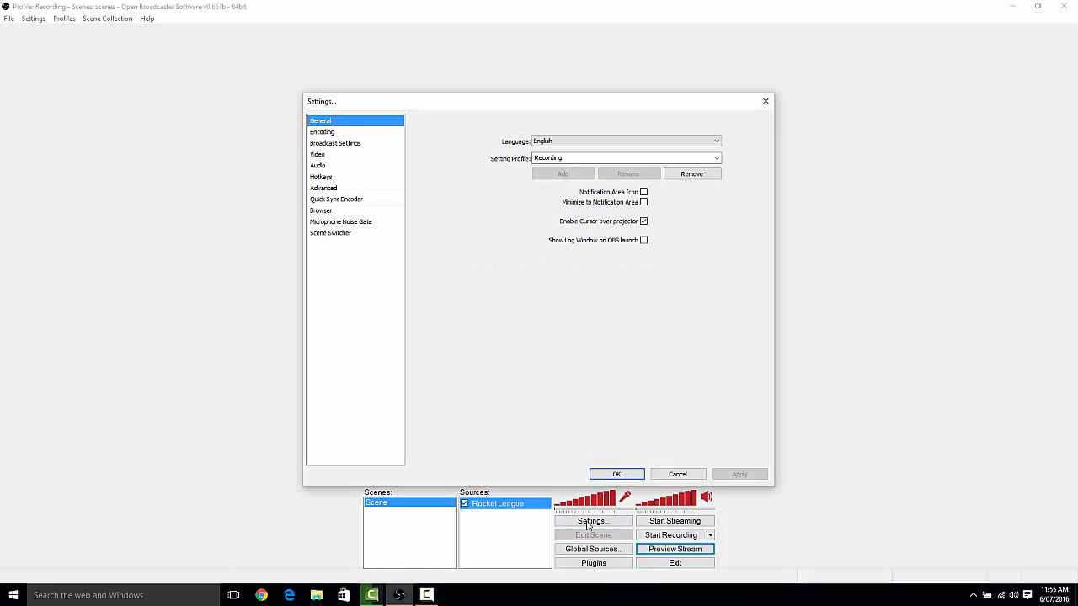
left_click(388, 188)
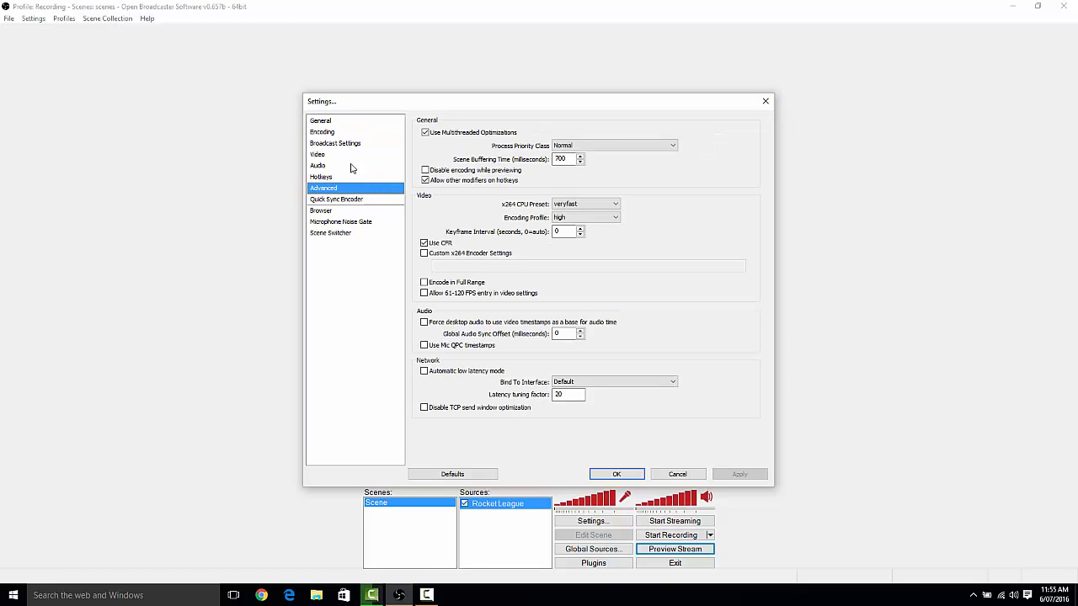
left_click(351, 166)
left_click(346, 146)
left_click(344, 152)
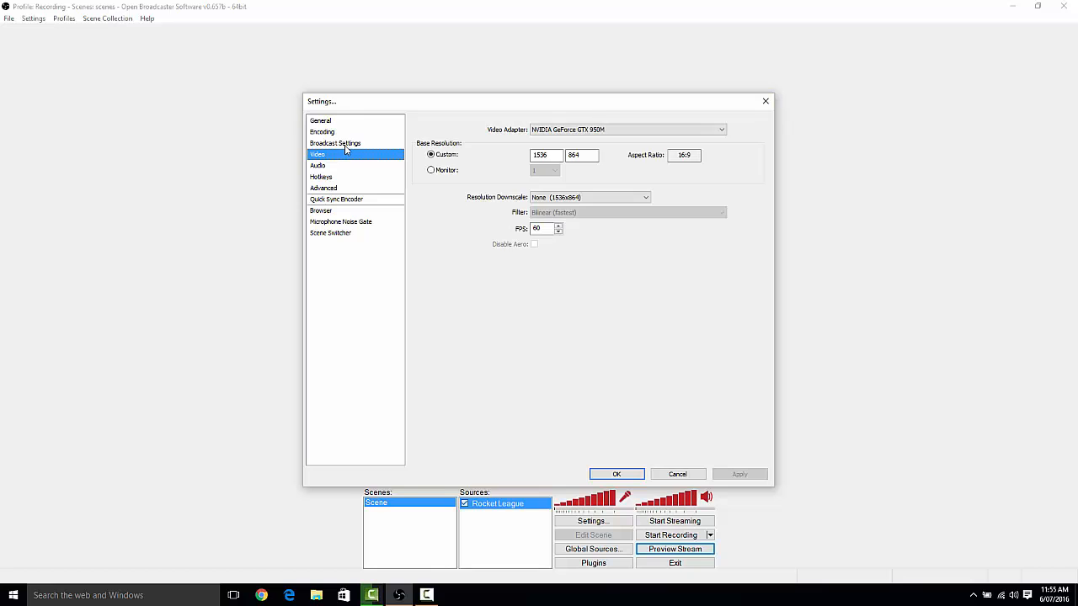
left_click(343, 147)
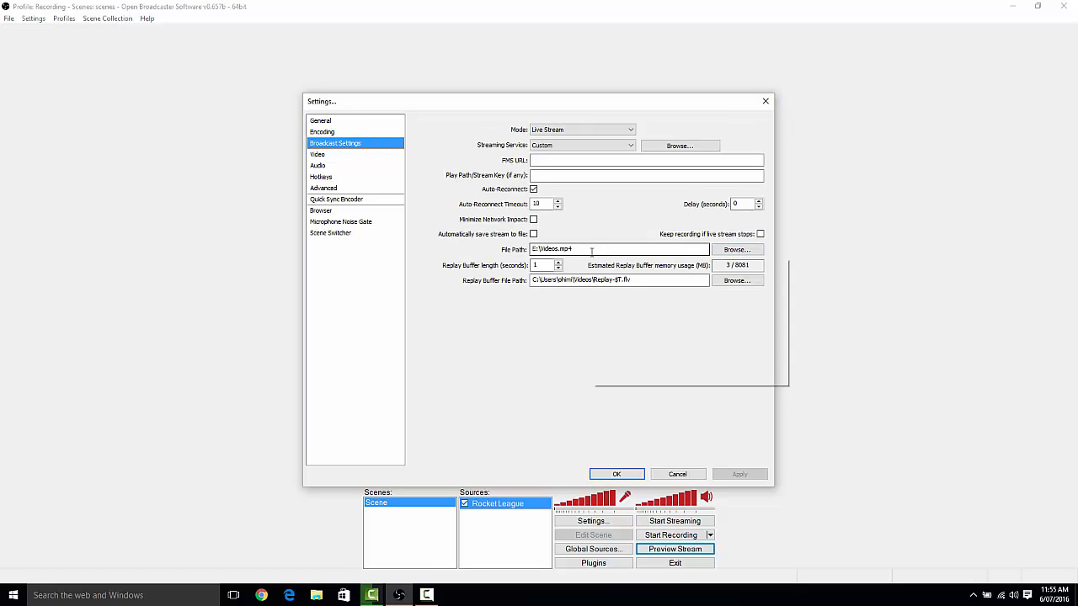
mouse_move(590, 250)
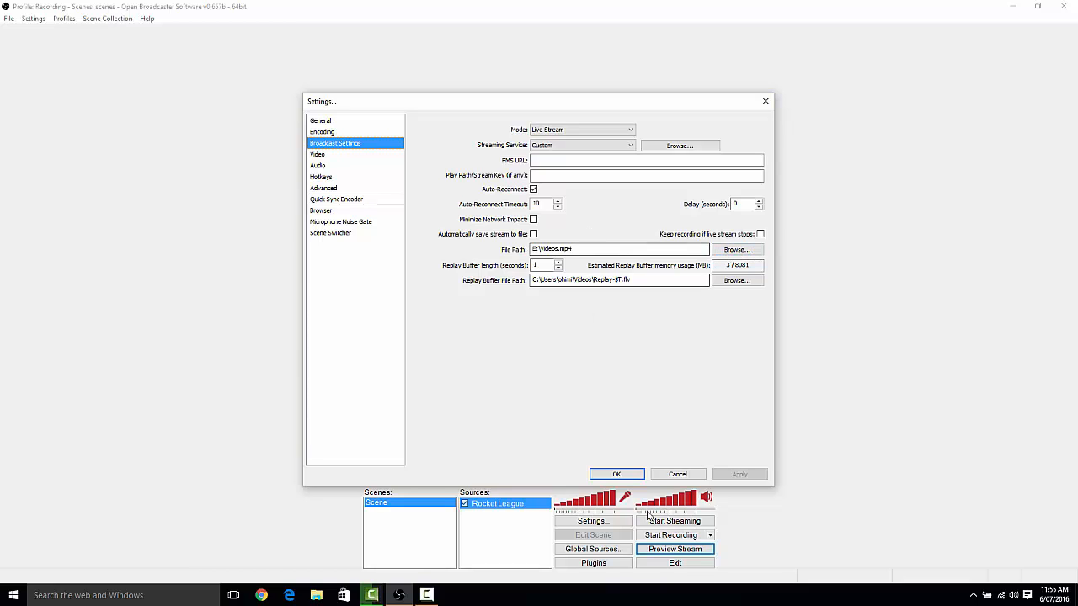
left_click(617, 474)
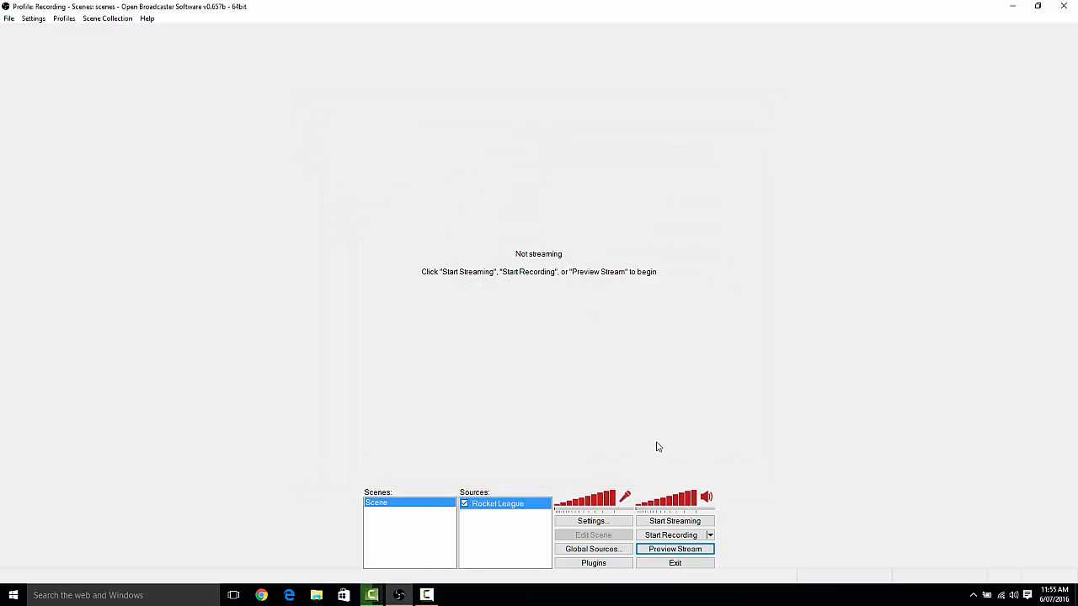